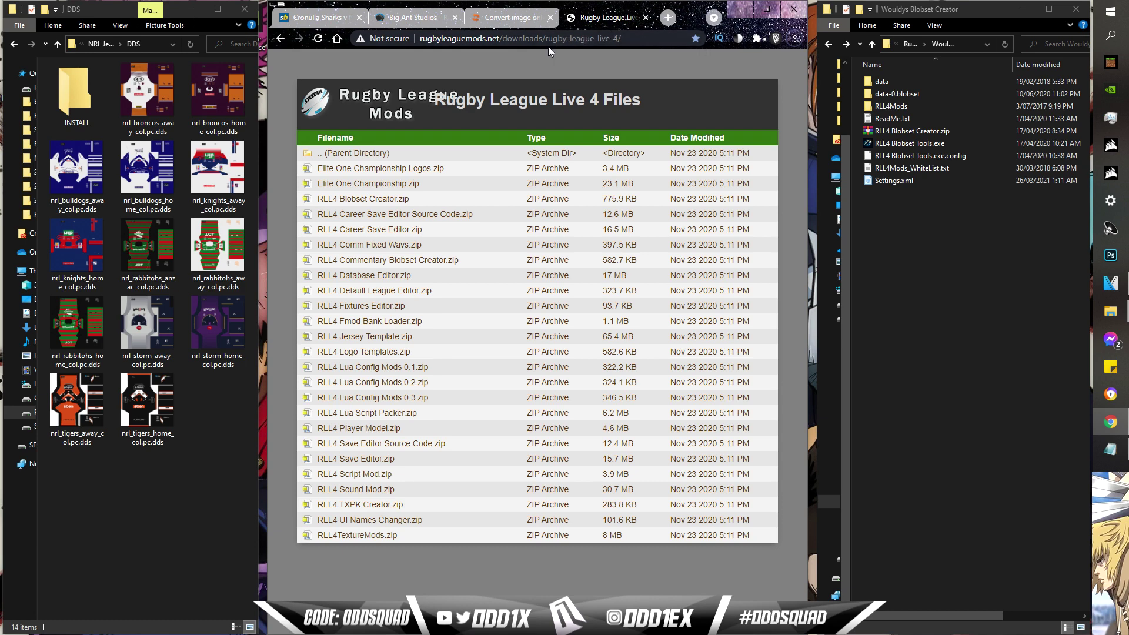
# Step: Download RLL4 Blobset Creator.zip (775.9 KB) from the Rugby League Live 4 Files page
pyautogui.click(366, 205)
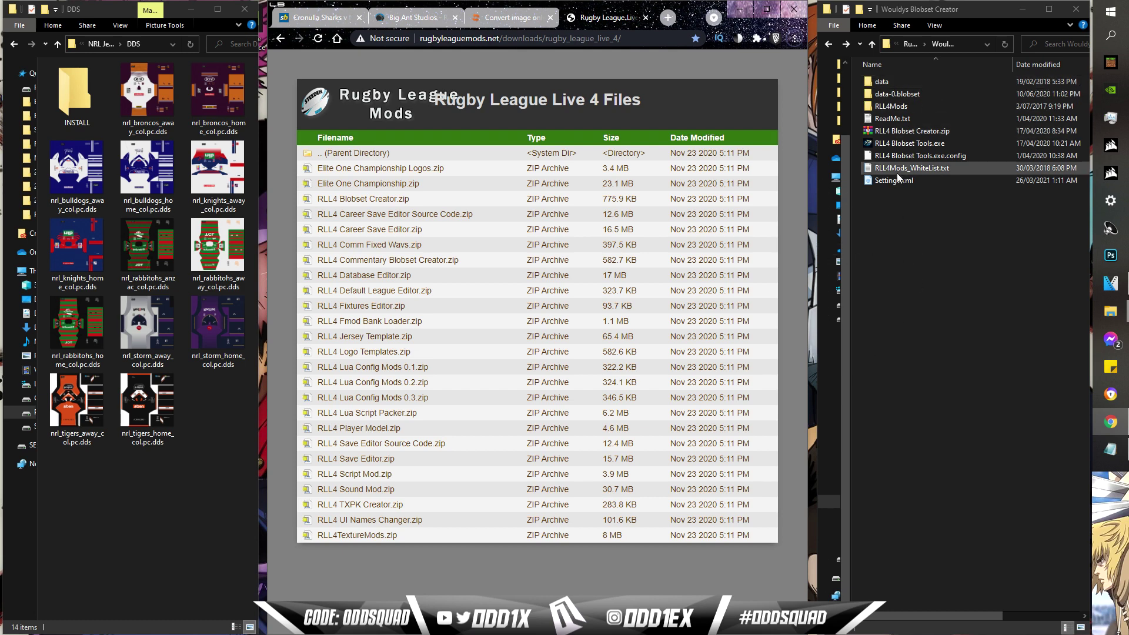
pyautogui.click(894, 211)
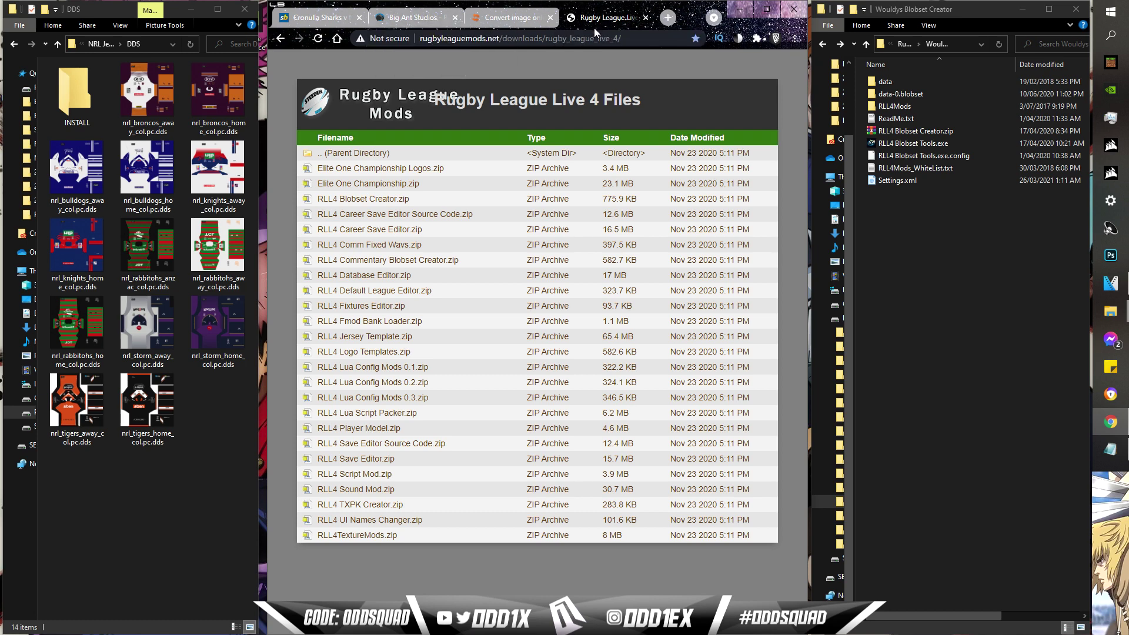
# Step: Go to page 2 of the RLL4 PC Mods thread on the Big Ant Studios forum
pyautogui.click(408, 19)
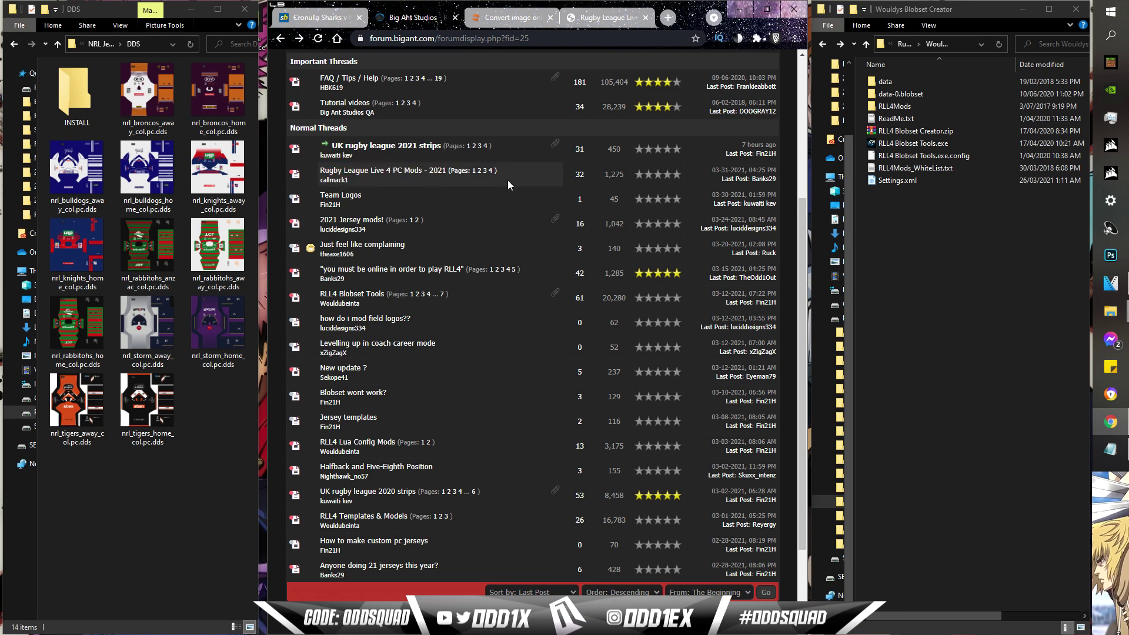
pyautogui.scroll(3, 507, 180)
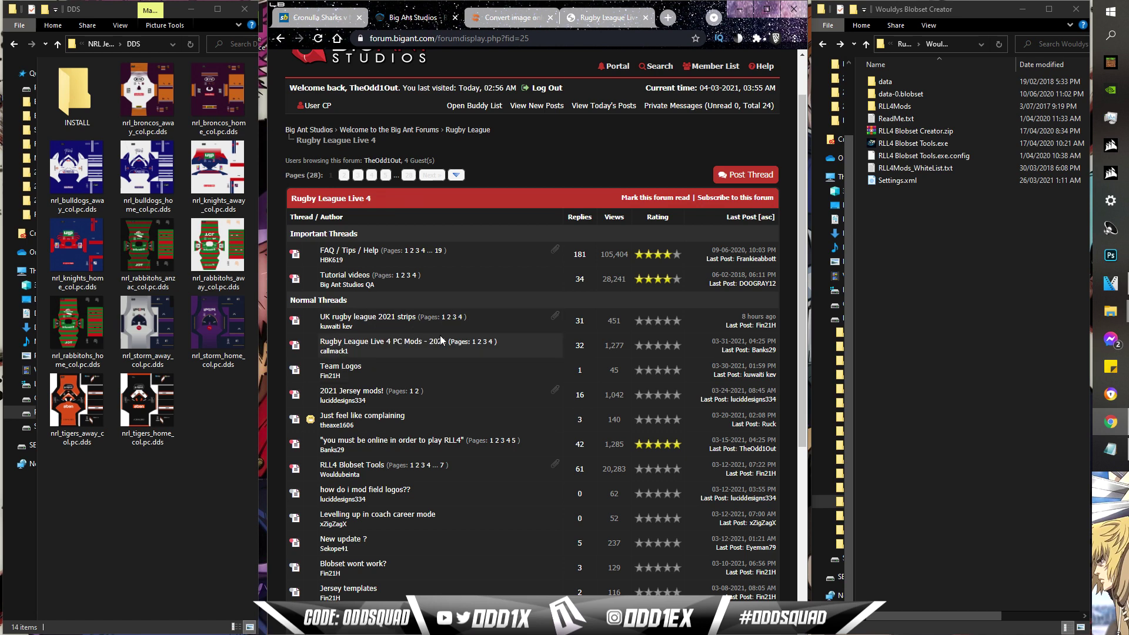
pyautogui.click(479, 342)
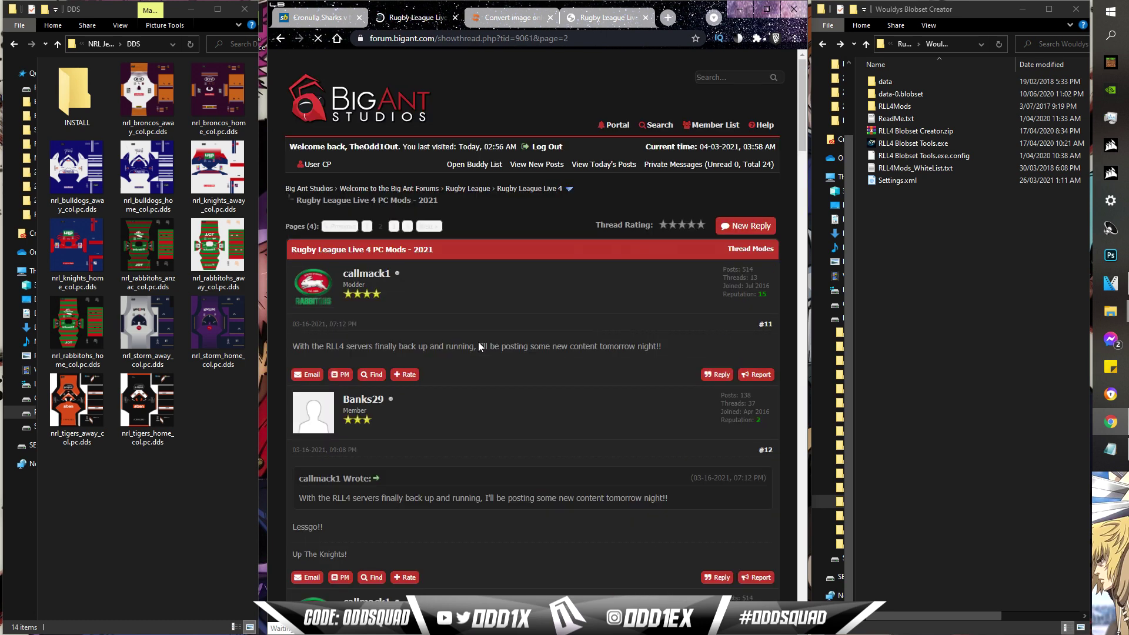
pyautogui.scroll(-10, 478, 341)
pyautogui.scroll(2, 479, 345)
pyautogui.scroll(2, 458, 357)
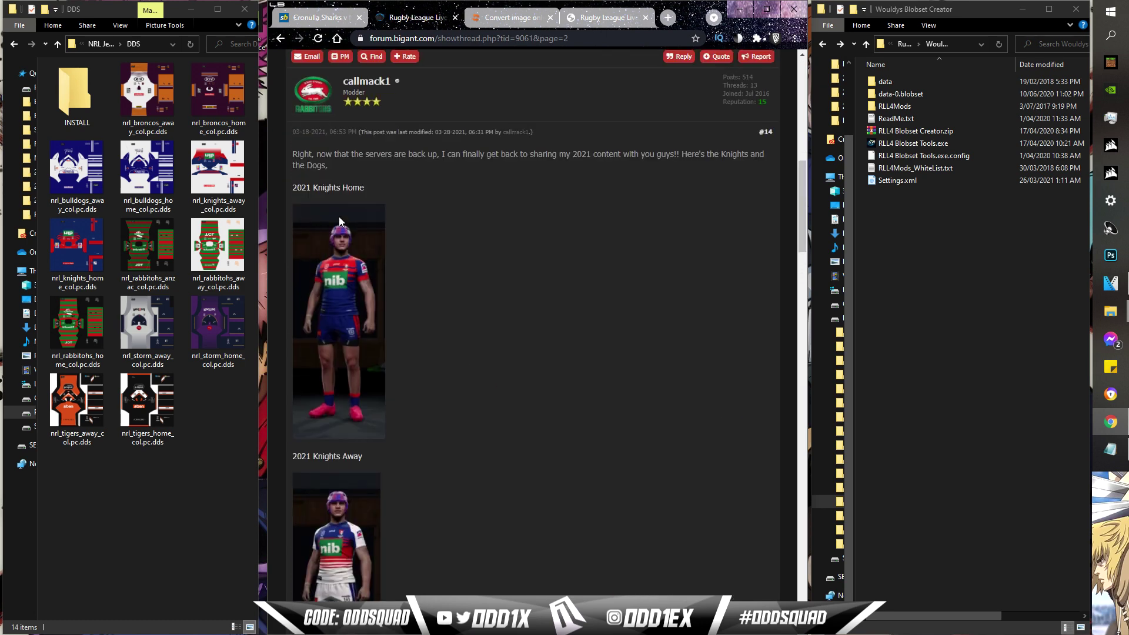
# Step: Open the 2021 Knights Home jersey image on Imgur, checking its save options without saving
pyautogui.click(352, 189)
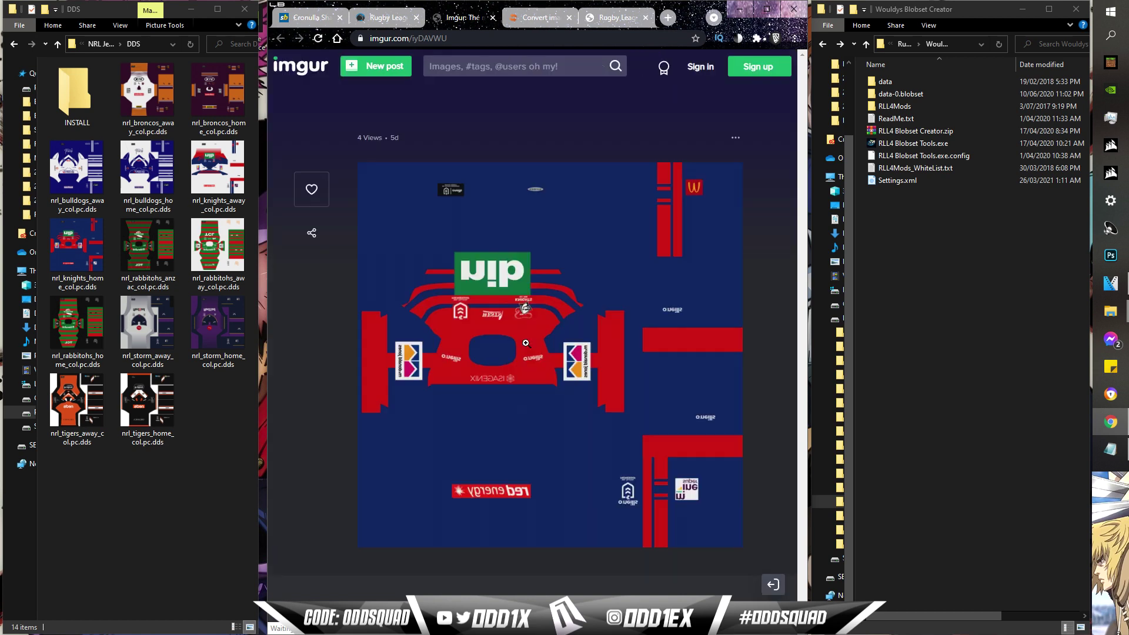
pyautogui.rightClick(535, 325)
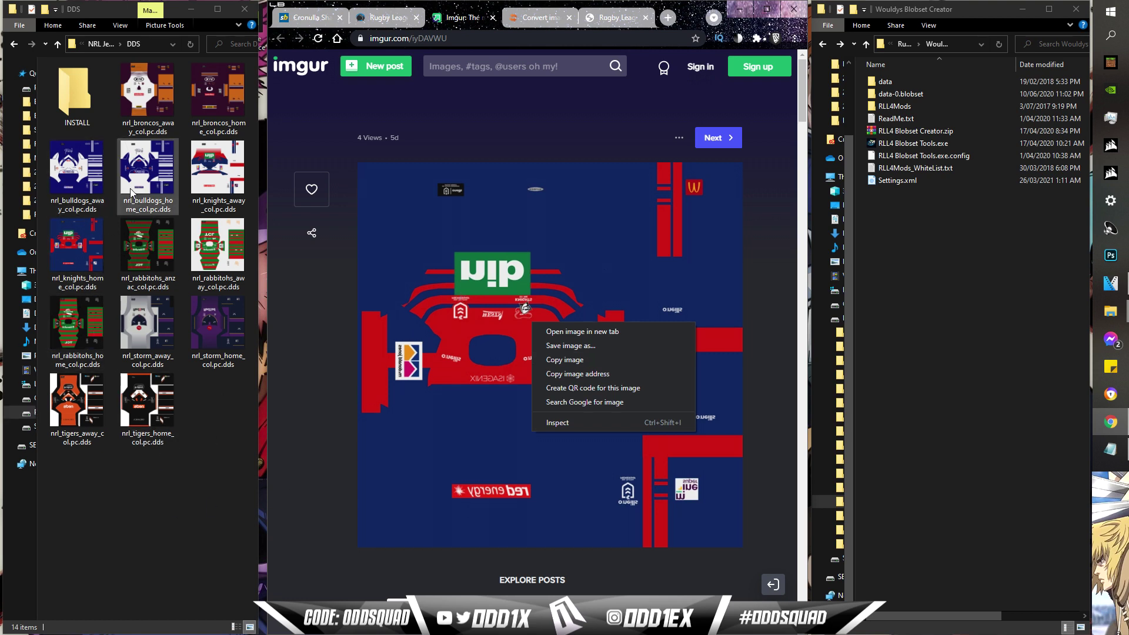
pyautogui.click(348, 346)
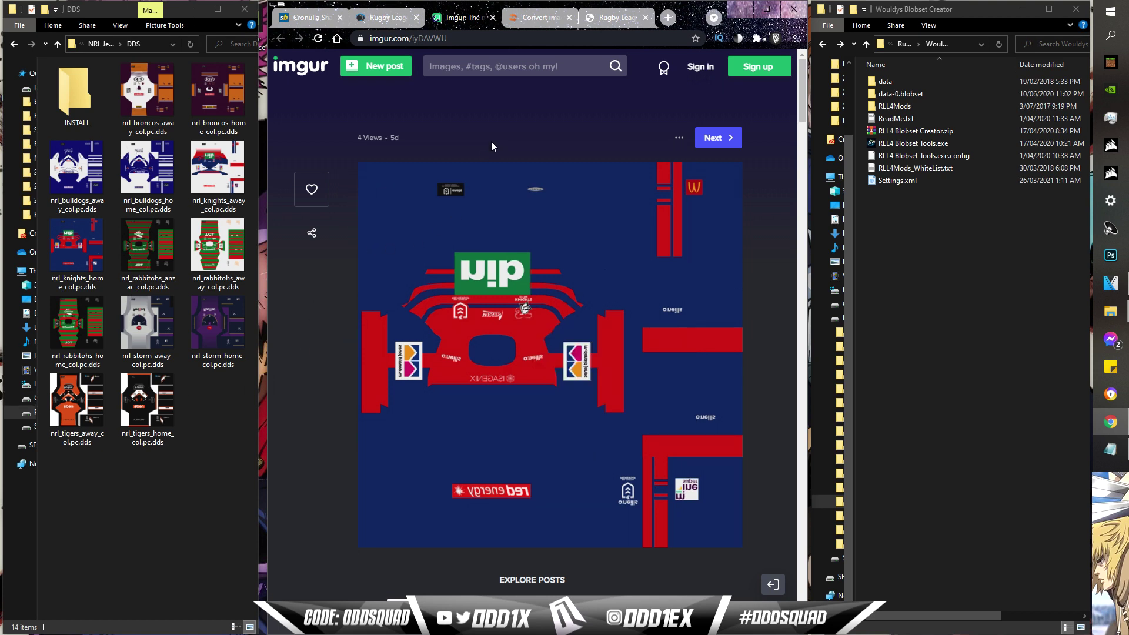
# Step: Choose DDS as aconvert's target format, then return to the Imgur jersey image and switch to Discord
pyautogui.click(527, 23)
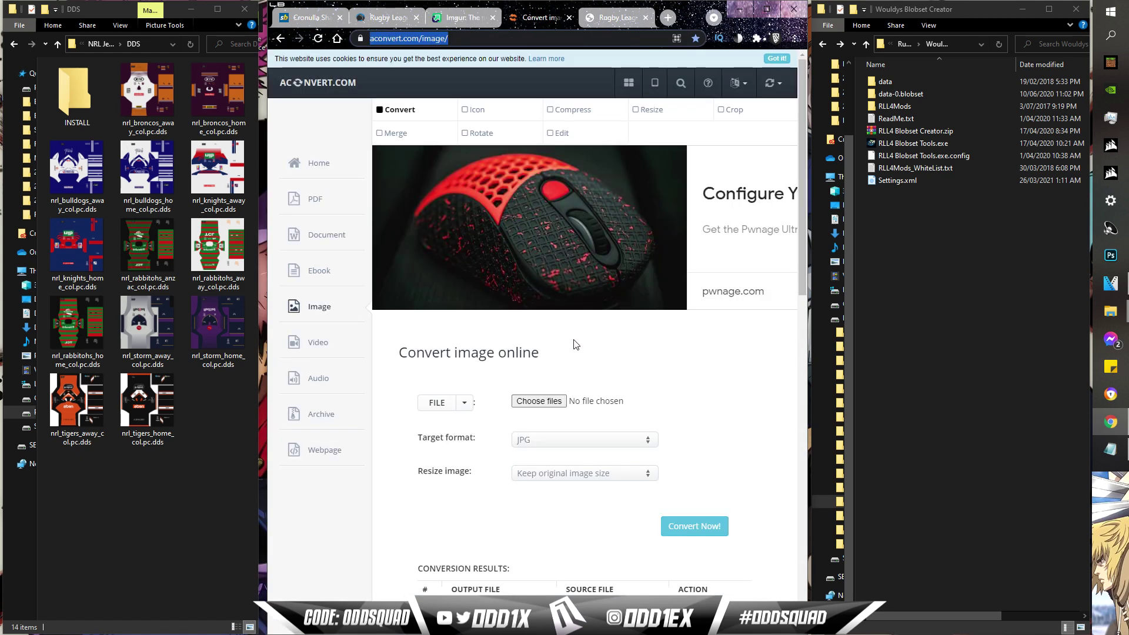
pyautogui.scroll(-2, 470, 434)
pyautogui.scroll(-1, 470, 434)
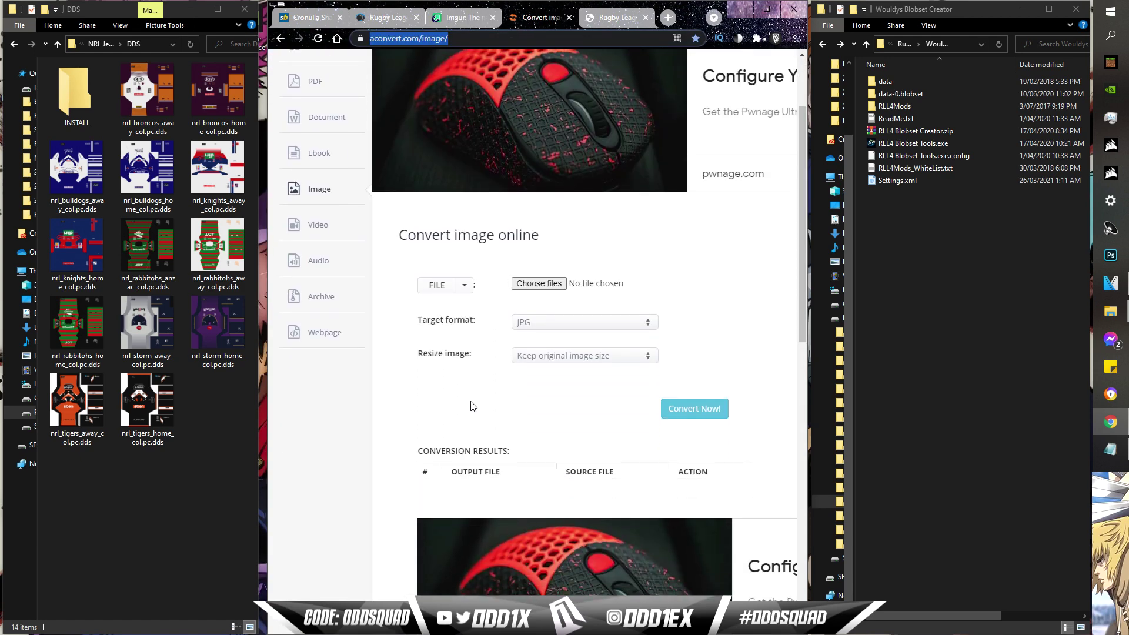
pyautogui.click(603, 322)
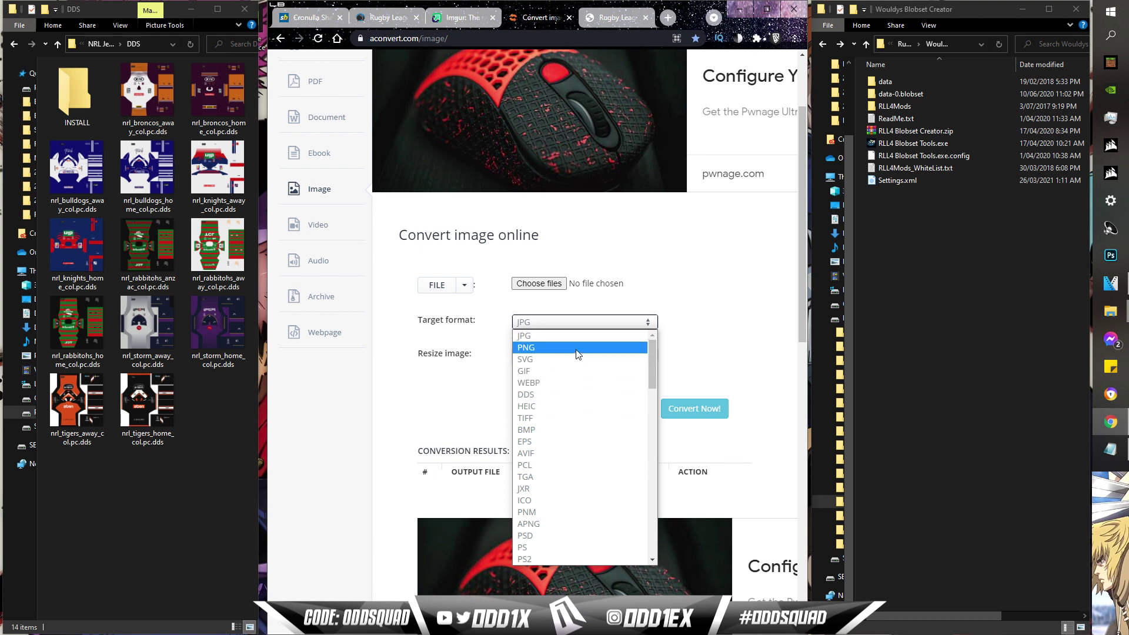
pyautogui.click(588, 396)
pyautogui.scroll(-1, 669, 338)
pyautogui.scroll(3, 669, 338)
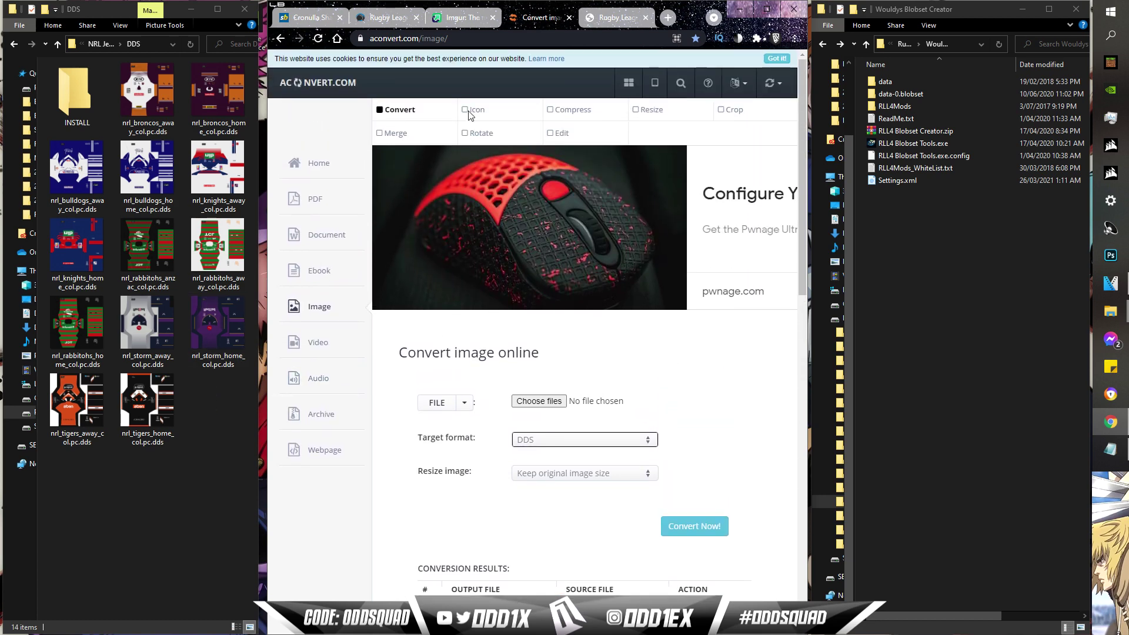
pyautogui.click(464, 18)
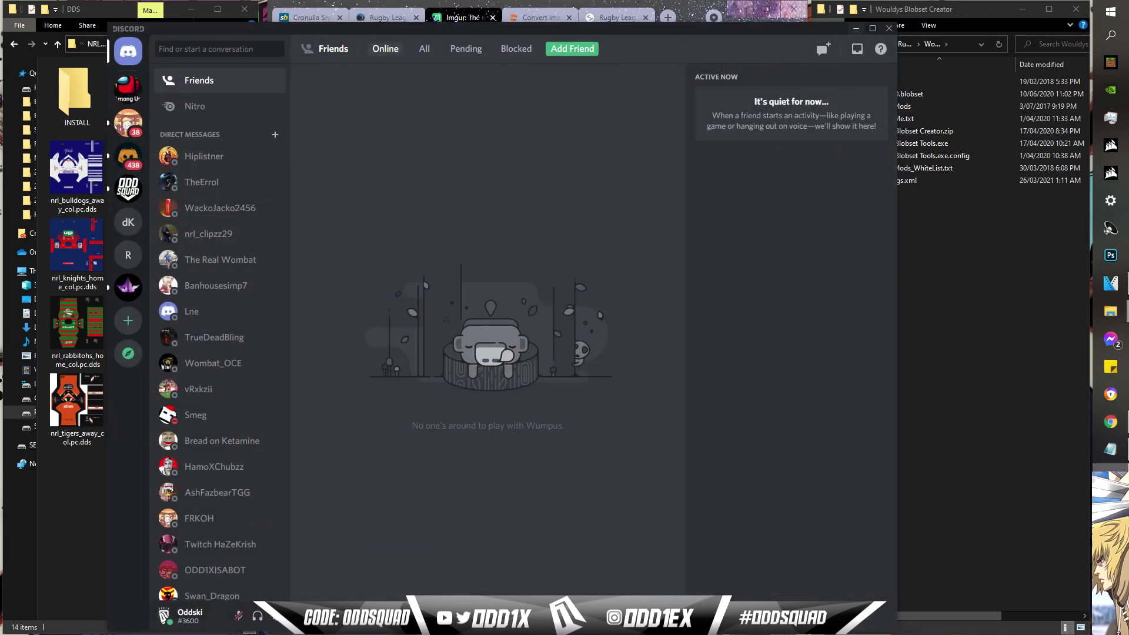
pyautogui.click(1110, 466)
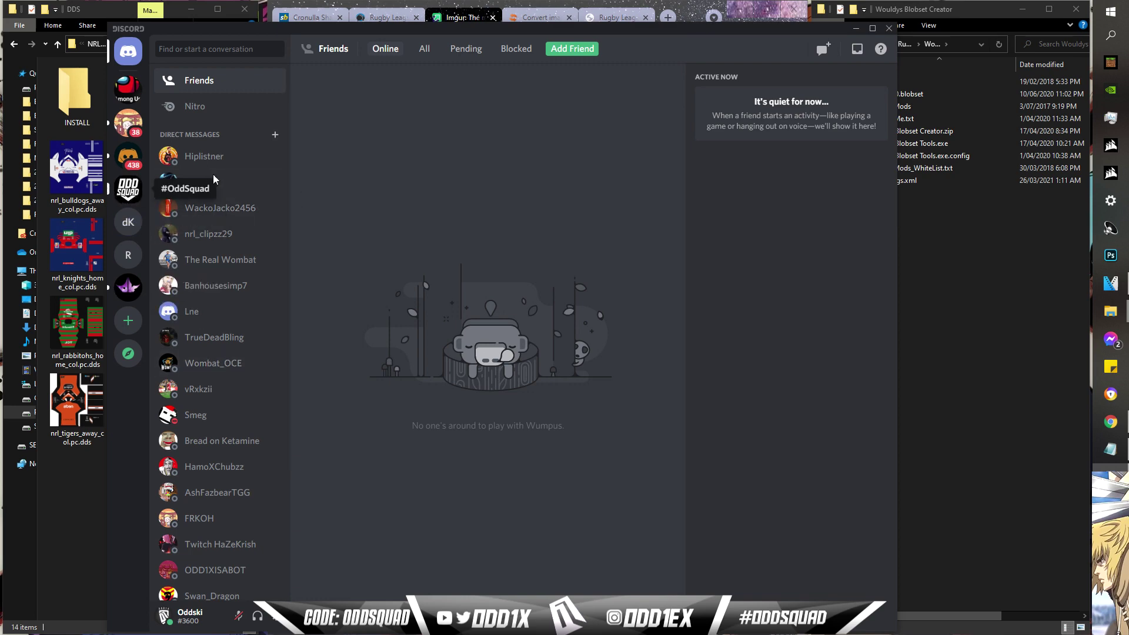
# Step: Browse the NRL jersey DDS posts in OddSquad's pc-mods-rll4-rc4 channel, then close Discord
pyautogui.click(131, 192)
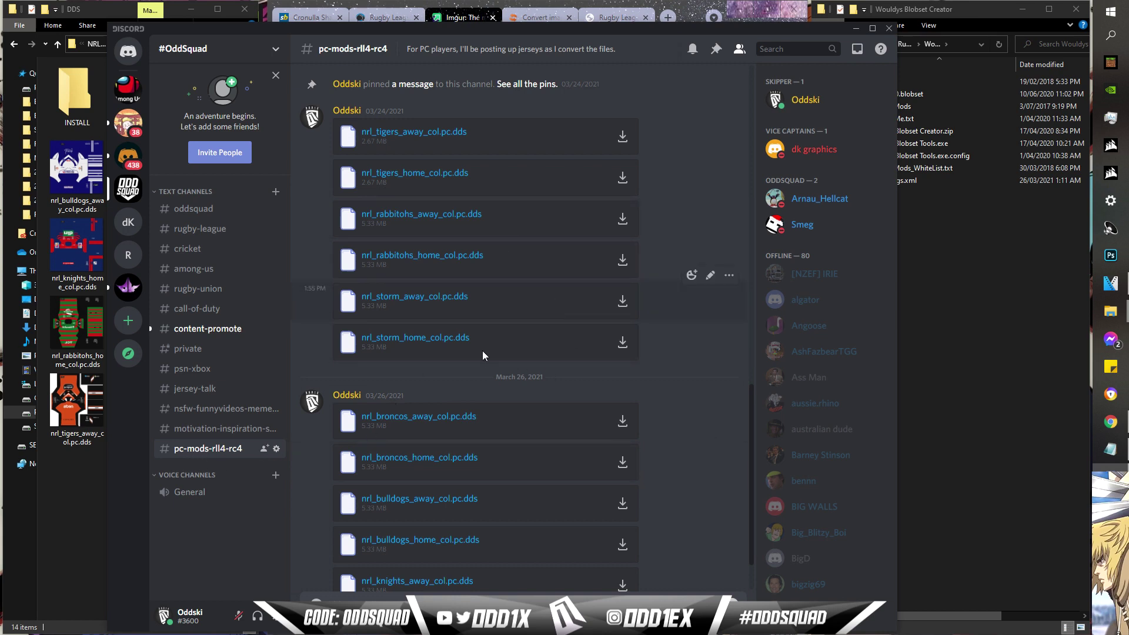
pyautogui.scroll(2, 519, 303)
pyautogui.scroll(-3, 529, 355)
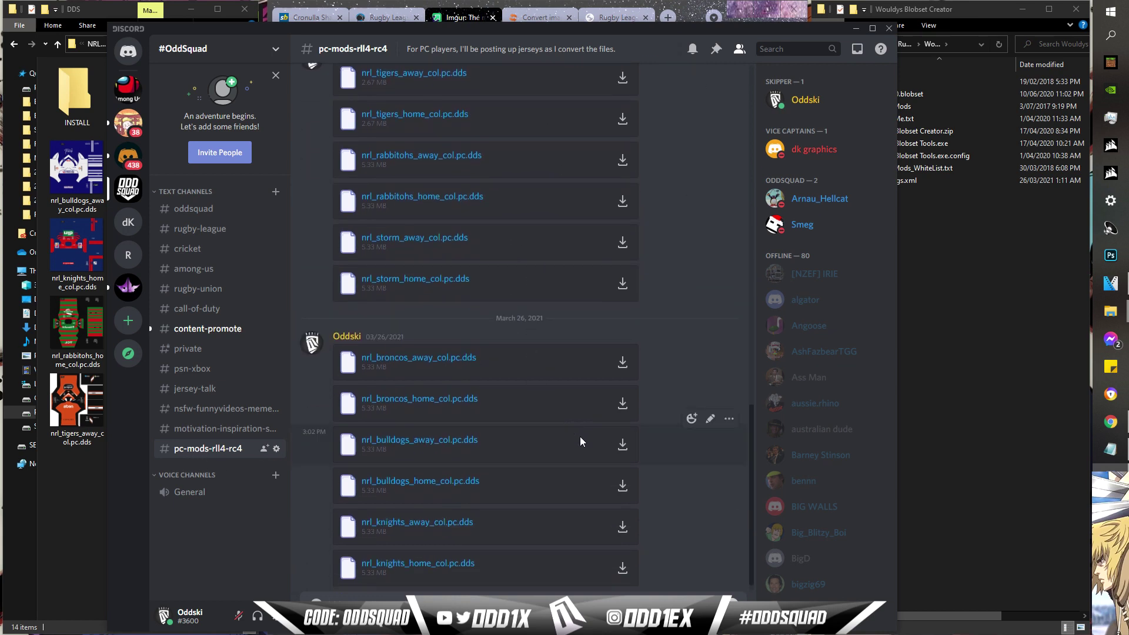
pyautogui.scroll(-1, 553, 421)
pyautogui.scroll(2, 534, 340)
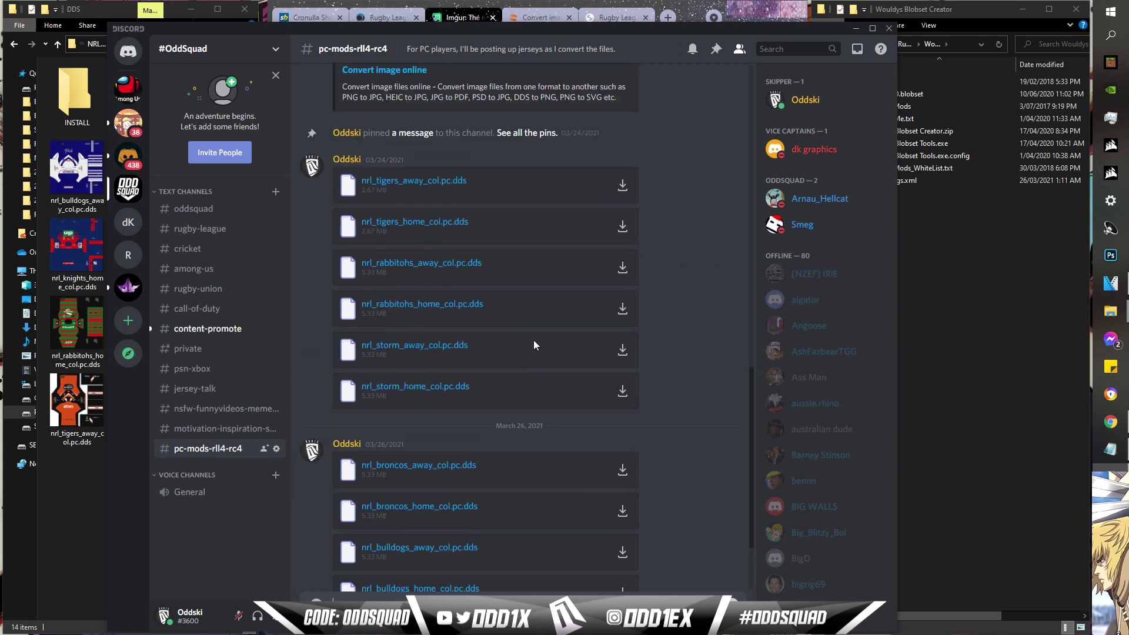
pyautogui.scroll(-2, 552, 349)
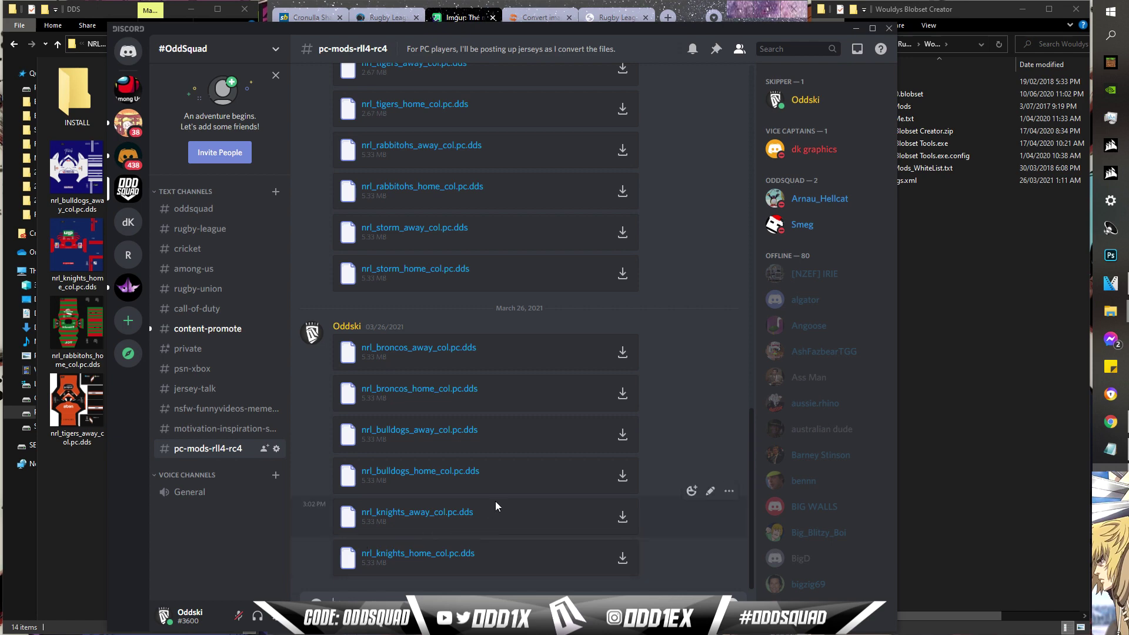
pyautogui.click(889, 30)
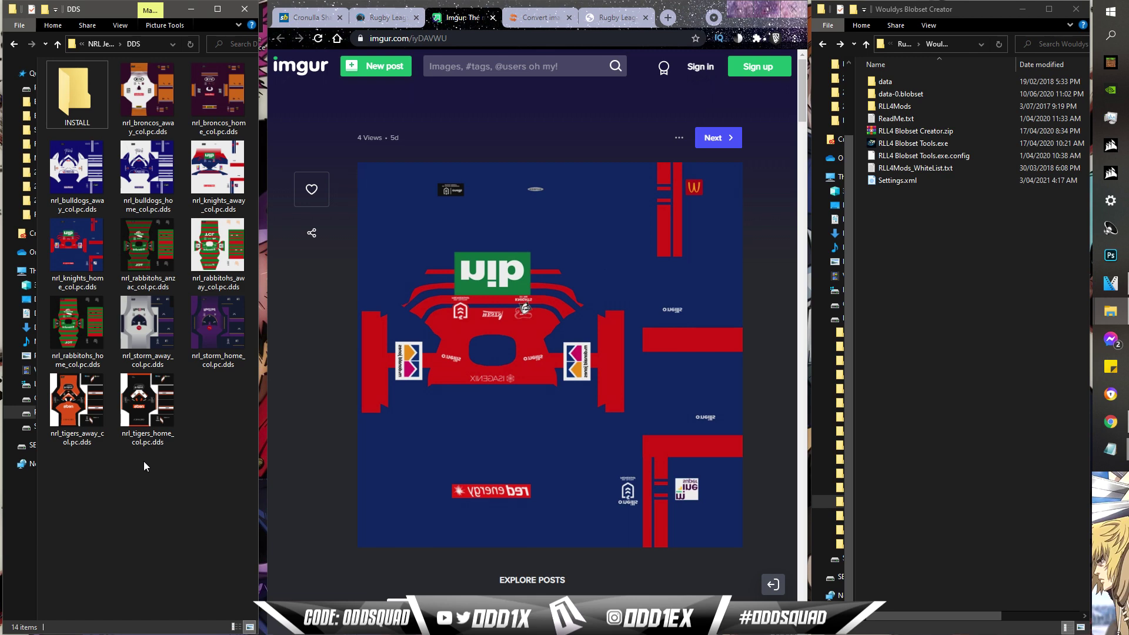
# Step: Select eight DDS jersey files, then read the Blobset Creator ReadMe.txt and hide Notepad
pyautogui.moveTo(52, 492); pyautogui.dragTo(181, 141)
pyautogui.click(913, 10)
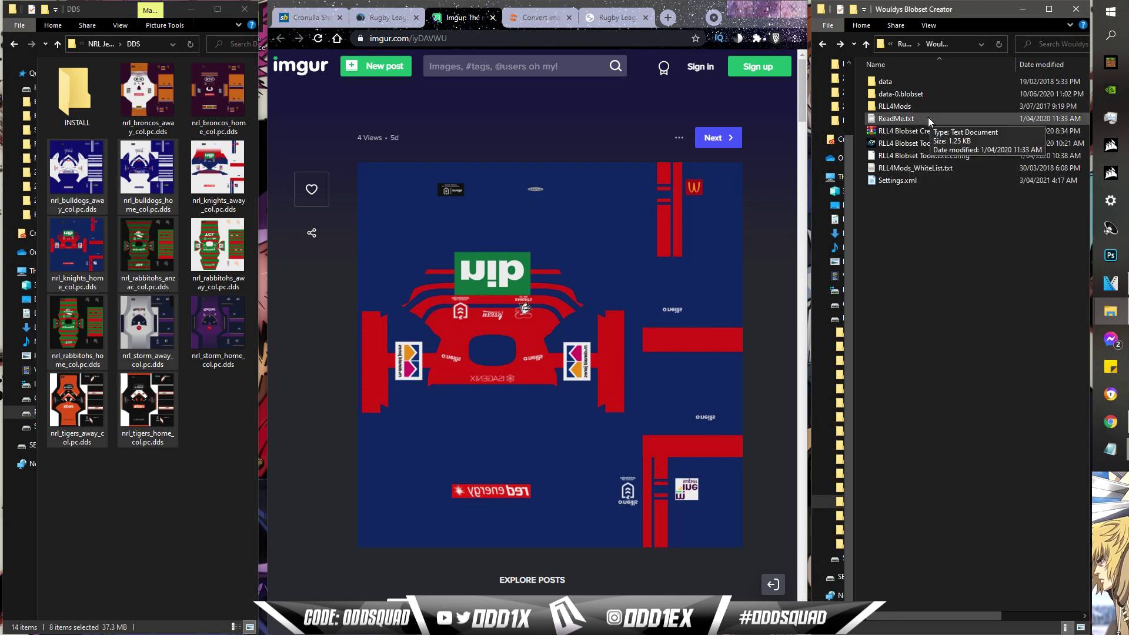
pyautogui.doubleClick(895, 119)
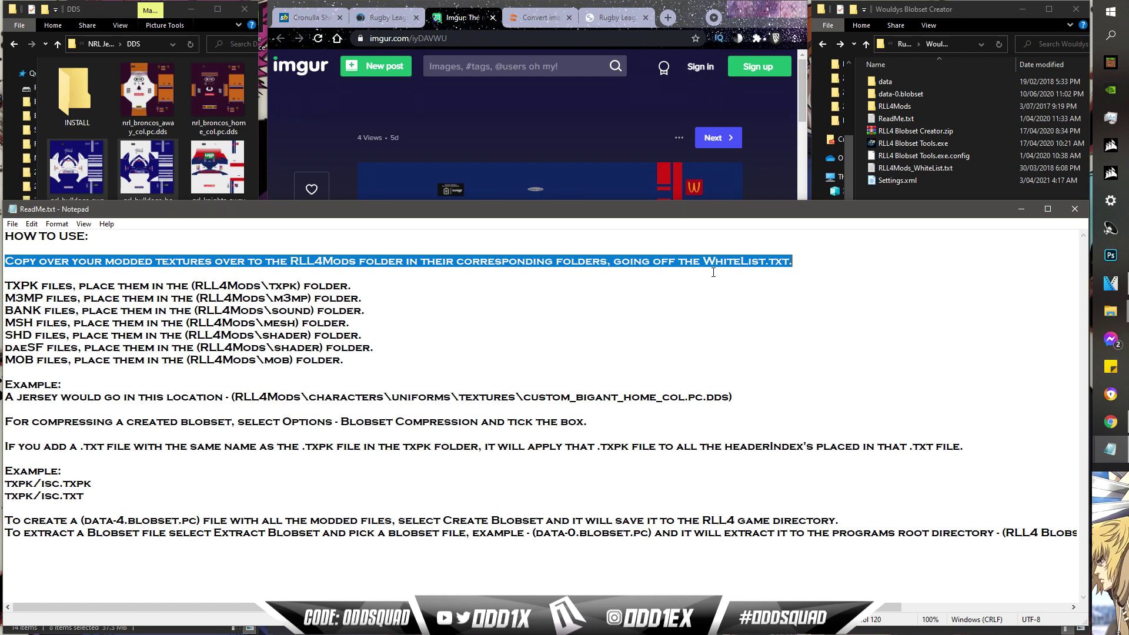
pyautogui.click(1010, 210)
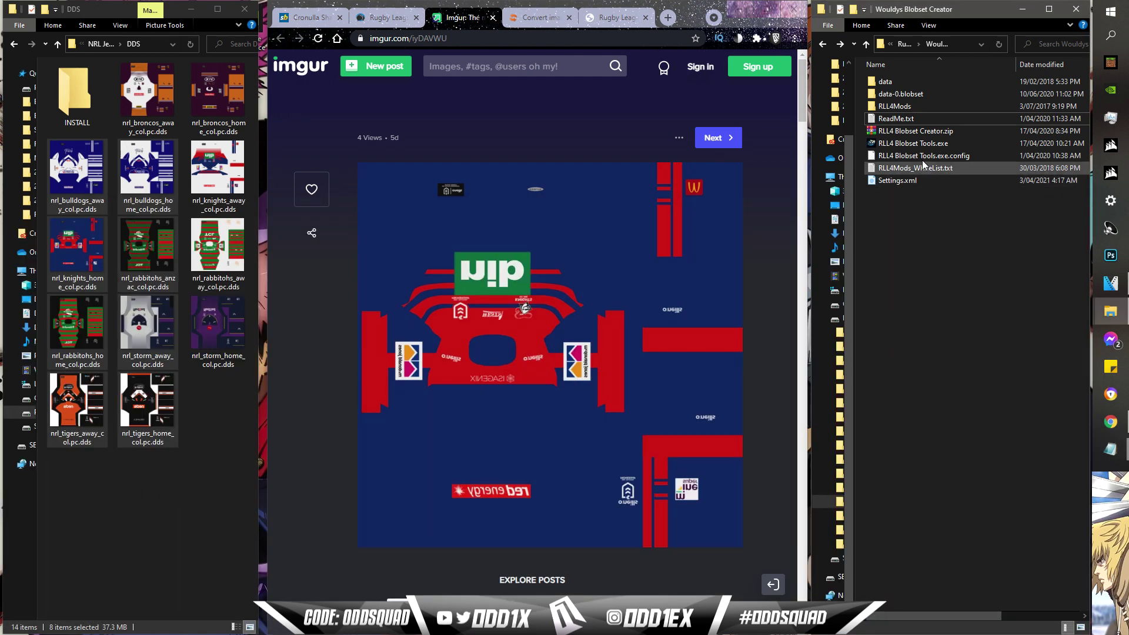
# Step: Open RLL4Mods > characters > uniforms > textures in the Blobset Creator Explorer window
pyautogui.click(957, 167)
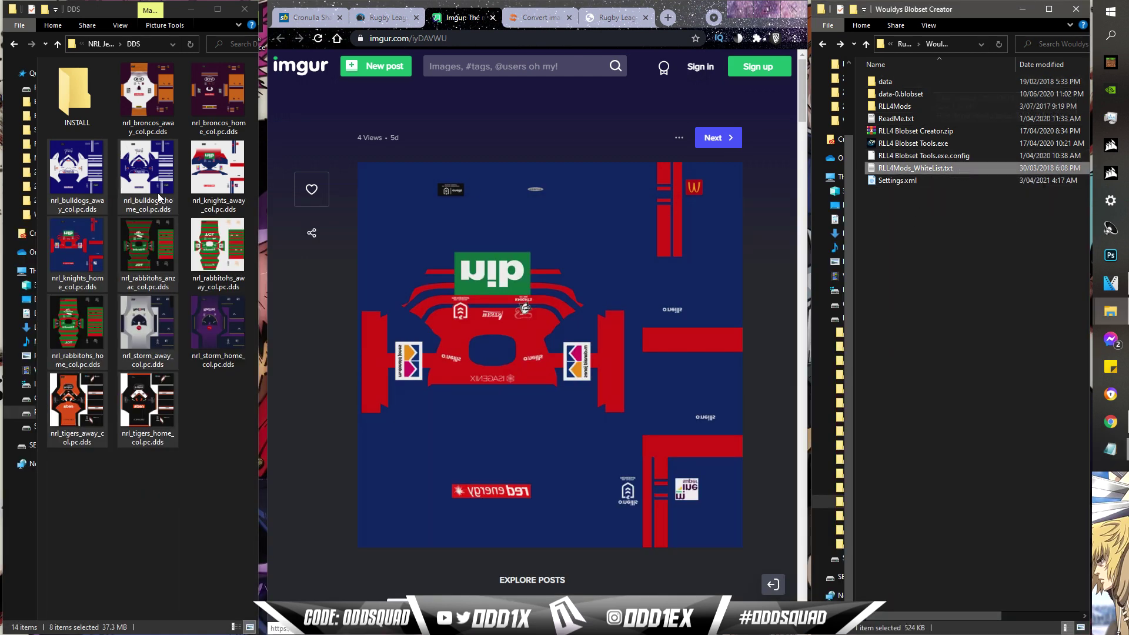
pyautogui.click(902, 81)
pyautogui.click(916, 106)
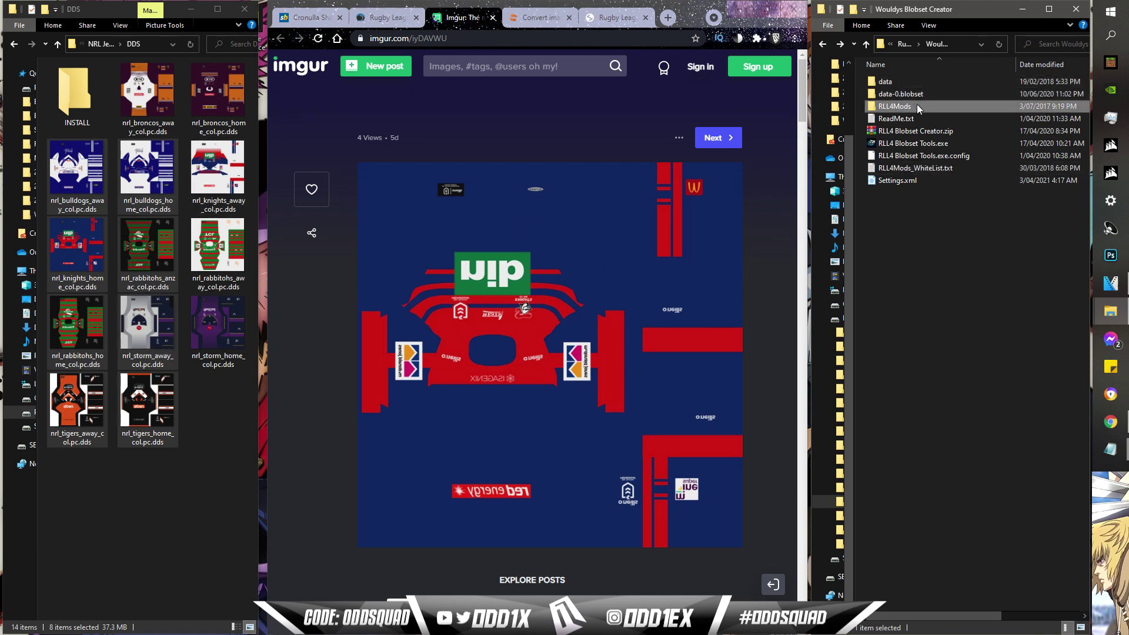
pyautogui.doubleClick(916, 108)
pyautogui.click(920, 82)
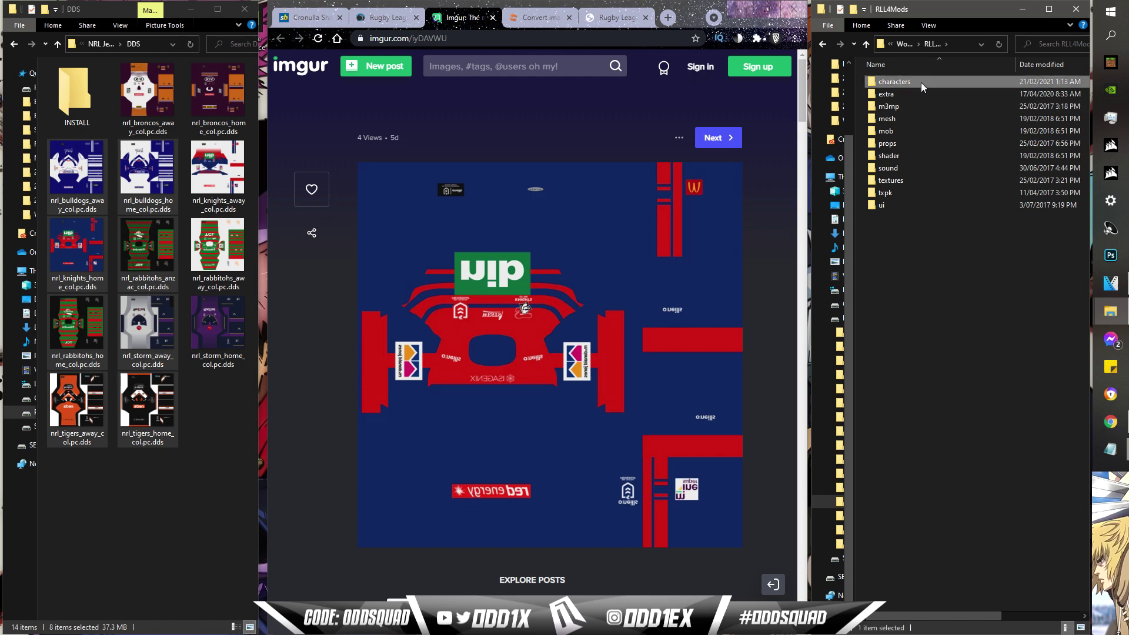
pyautogui.doubleClick(921, 83)
pyautogui.doubleClick(920, 83)
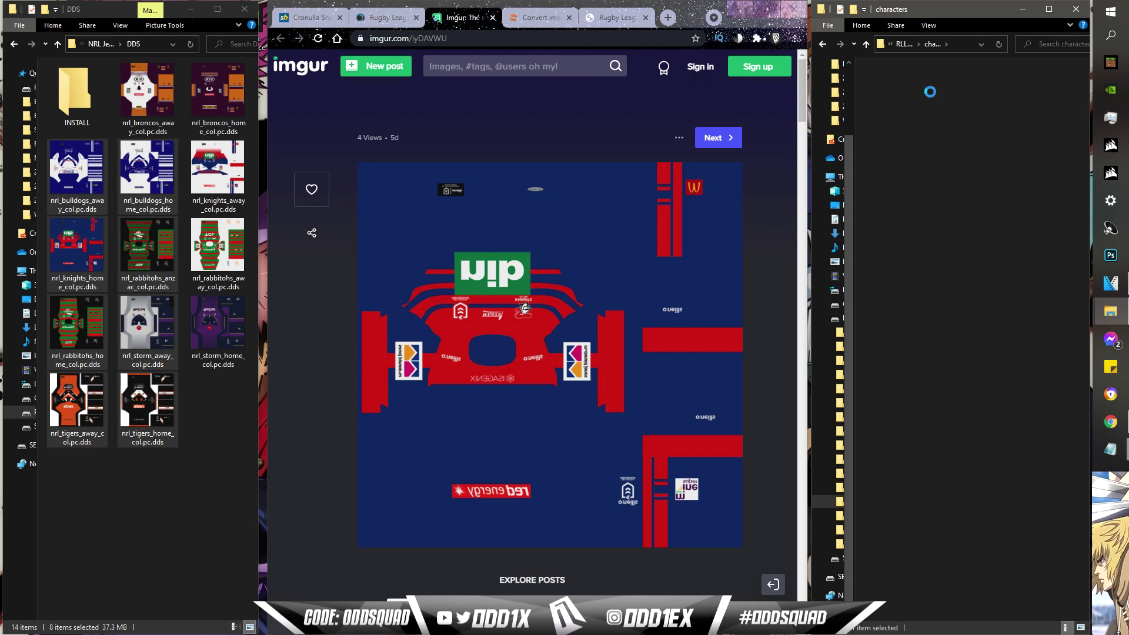
pyautogui.doubleClick(921, 82)
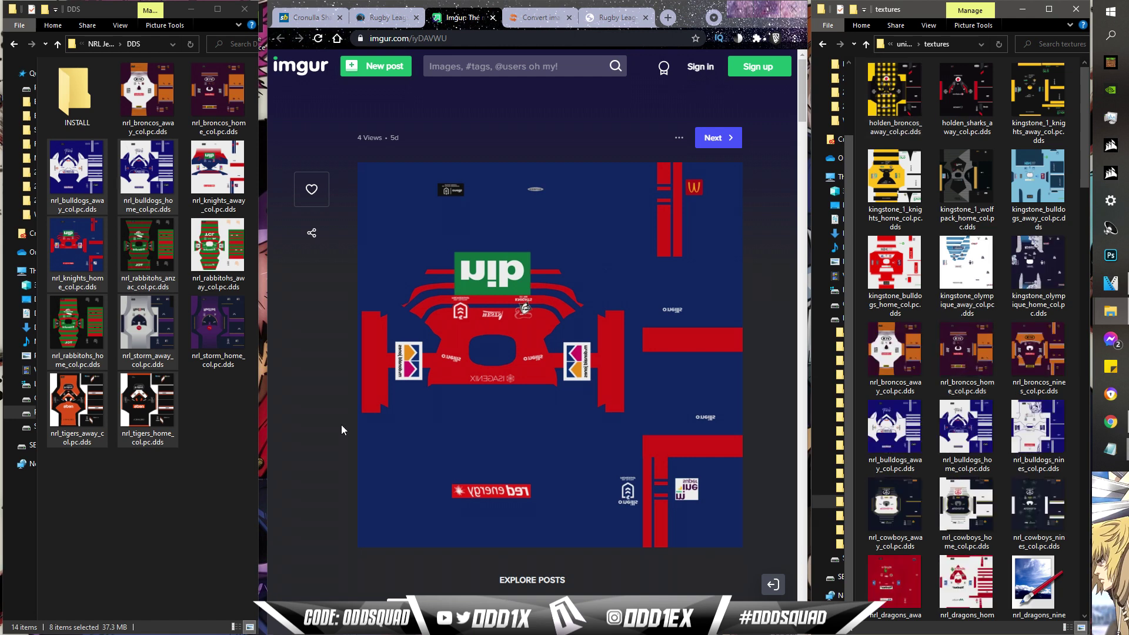
# Step: Move the eleven NRL jersey DDS files into the textures folder, overwriting all existing copies
pyautogui.moveTo(53, 522); pyautogui.dragTo(213, 179)
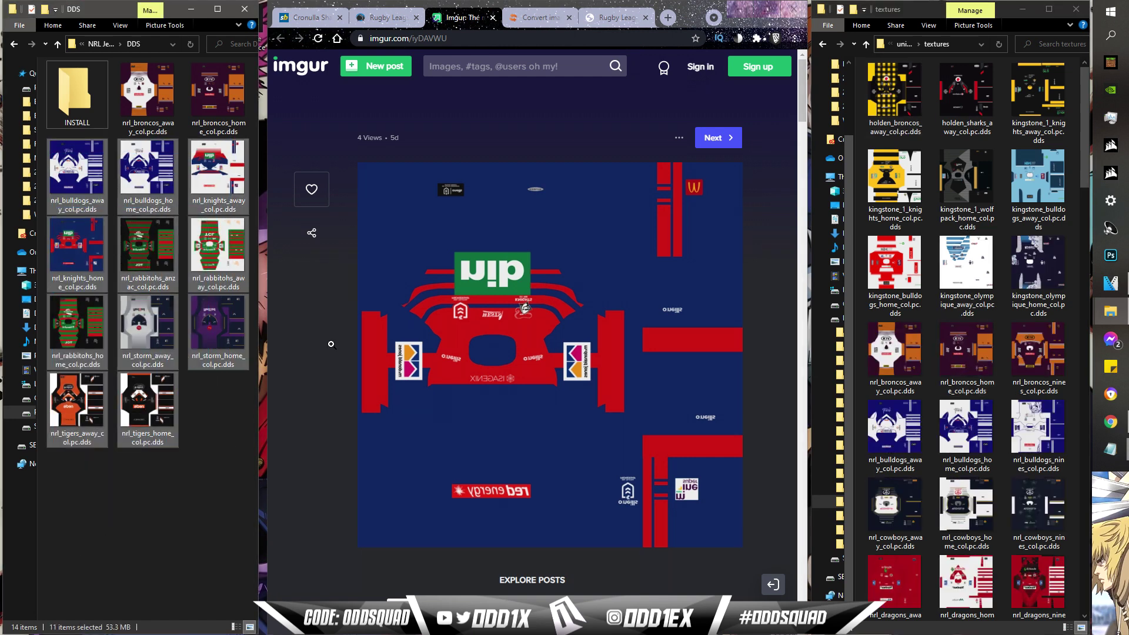
pyautogui.click(138, 573)
pyautogui.moveTo(1087, 171); pyautogui.dragTo(1088, 214)
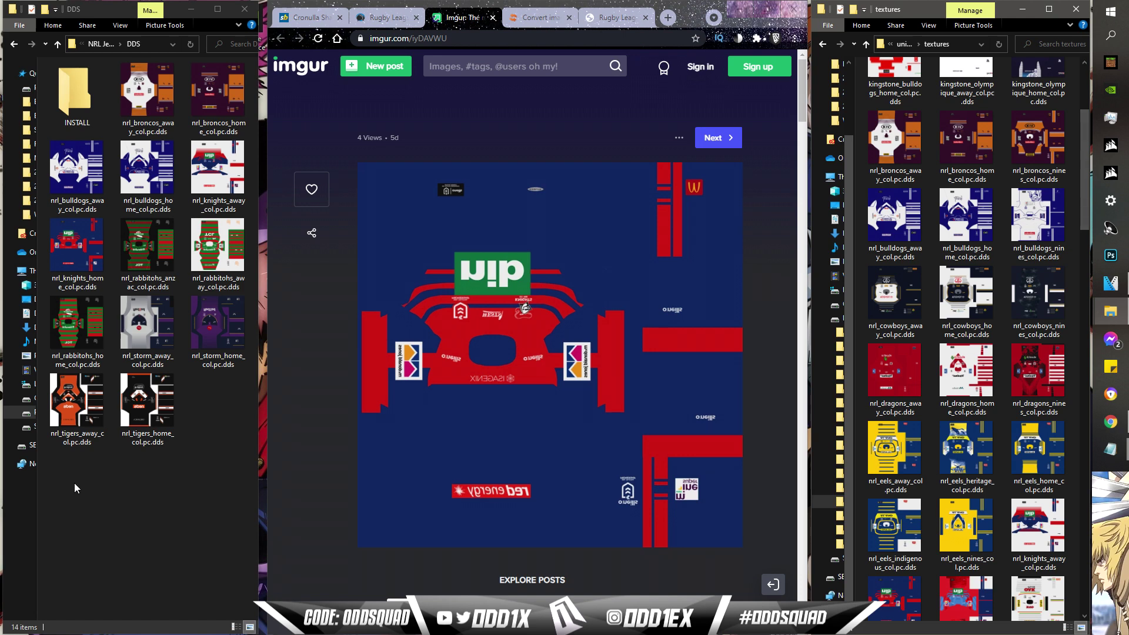
pyautogui.moveTo(74, 488); pyautogui.dragTo(224, 170)
pyautogui.moveTo(147, 171); pyautogui.dragTo(964, 294)
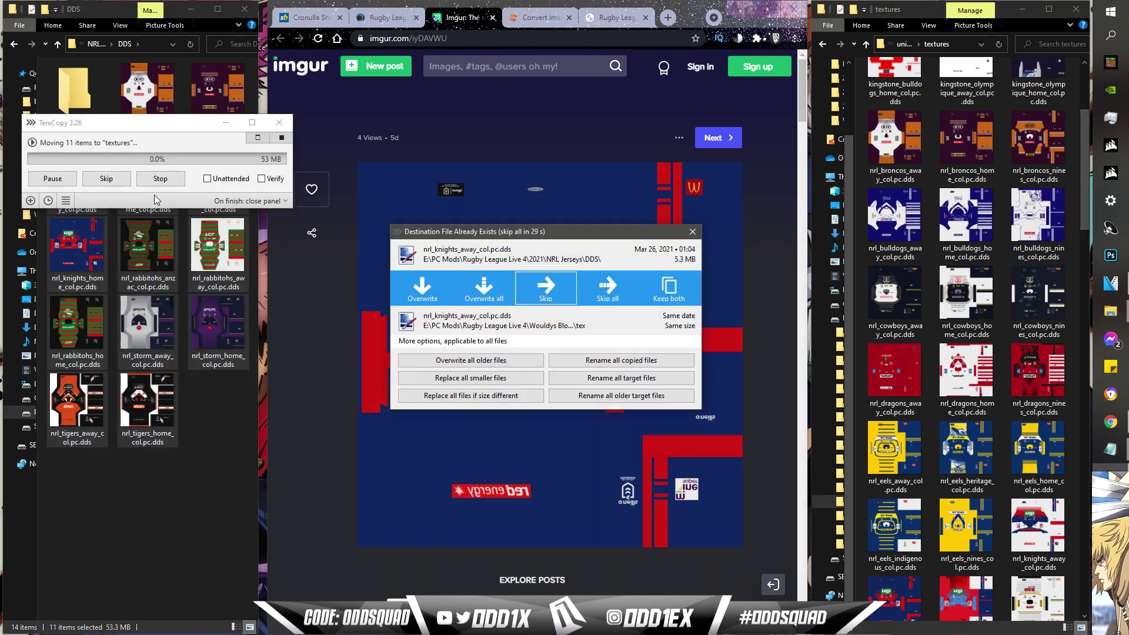
pyautogui.click(491, 295)
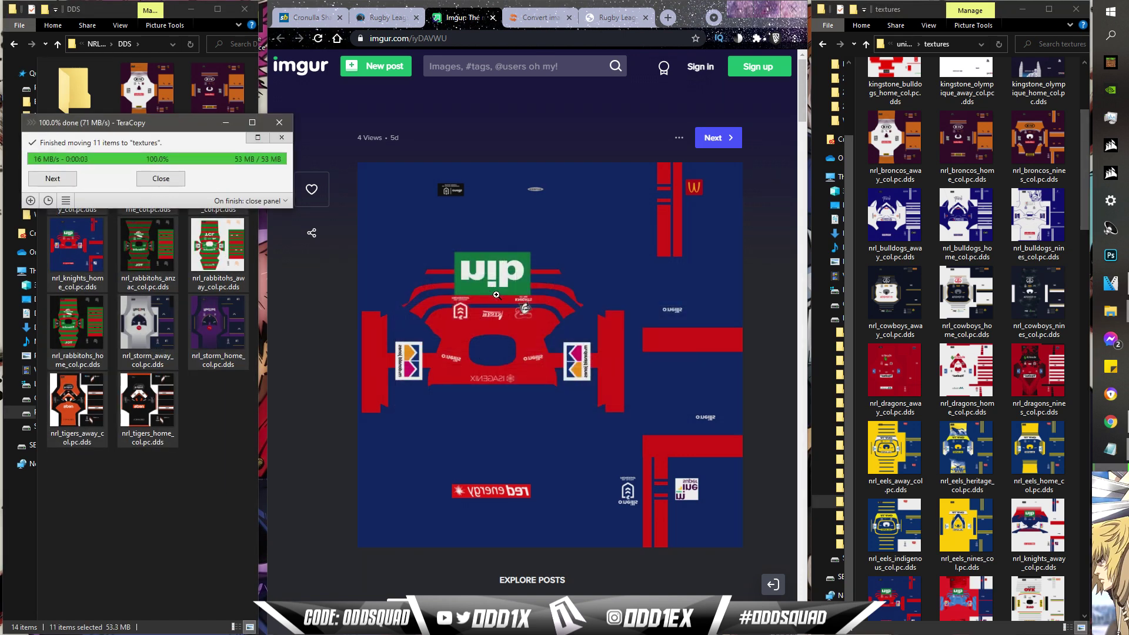
pyautogui.moveTo(1085, 217); pyautogui.dragTo(1064, 124)
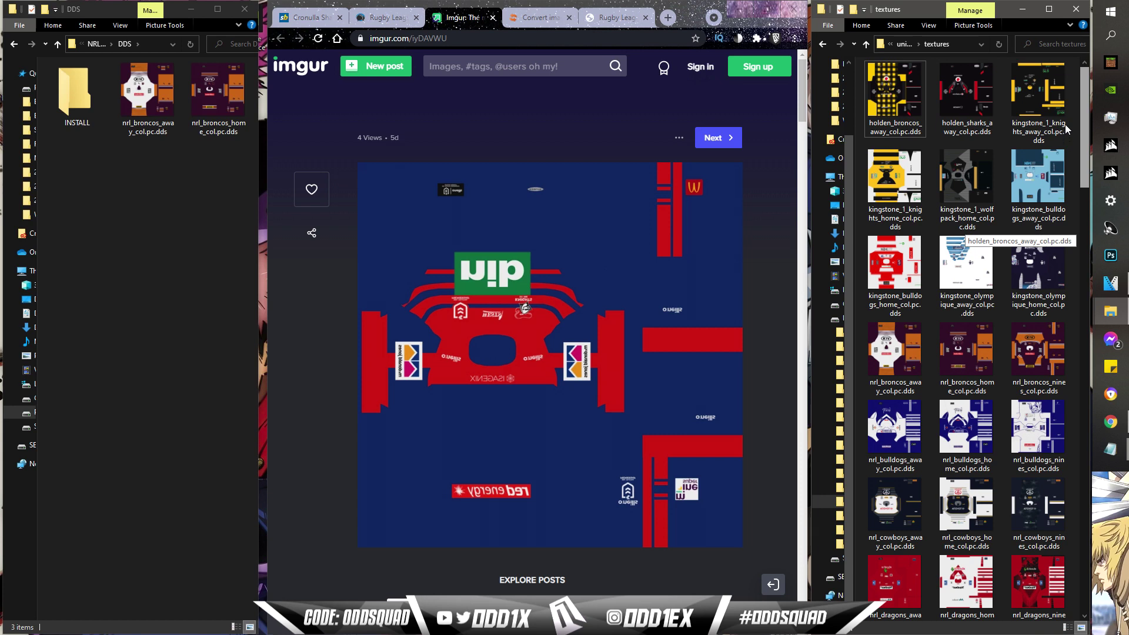
# Step: Go up four levels to Wouldys Blobset Creator and bring up RLL4 Blobset Tools.exe's context menu
pyautogui.click(903, 44)
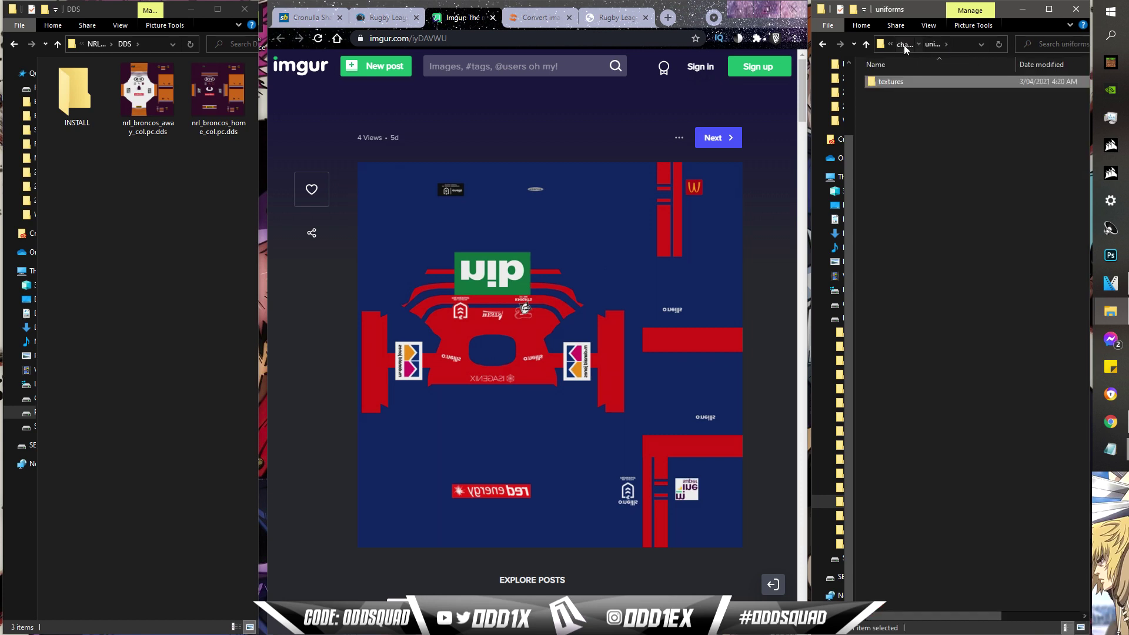
pyautogui.click(905, 44)
pyautogui.click(905, 45)
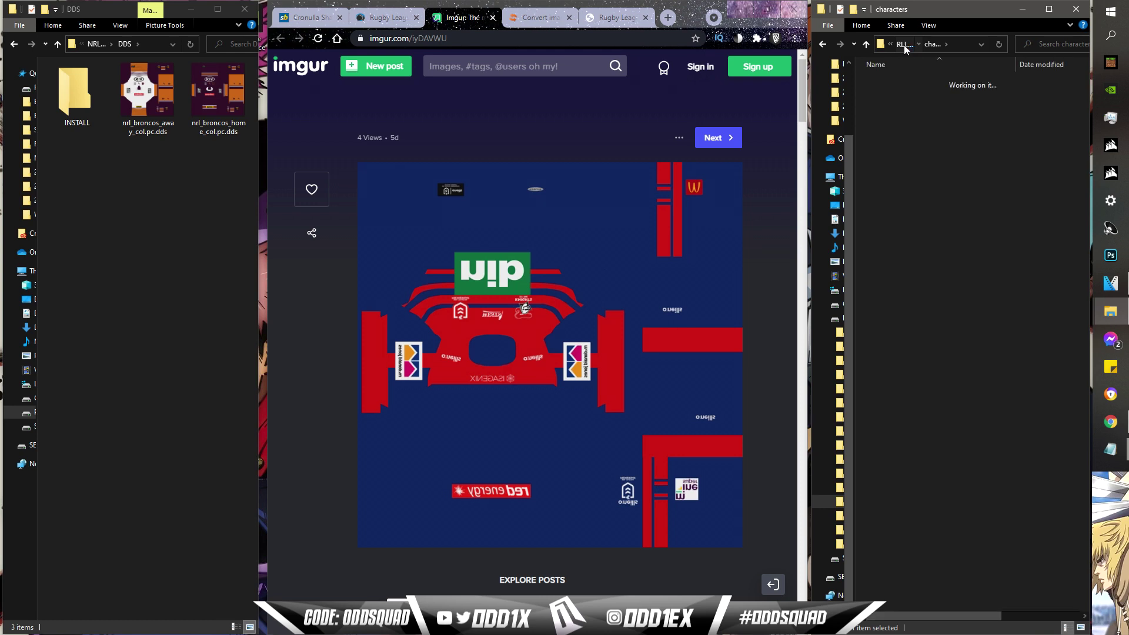
pyautogui.click(904, 45)
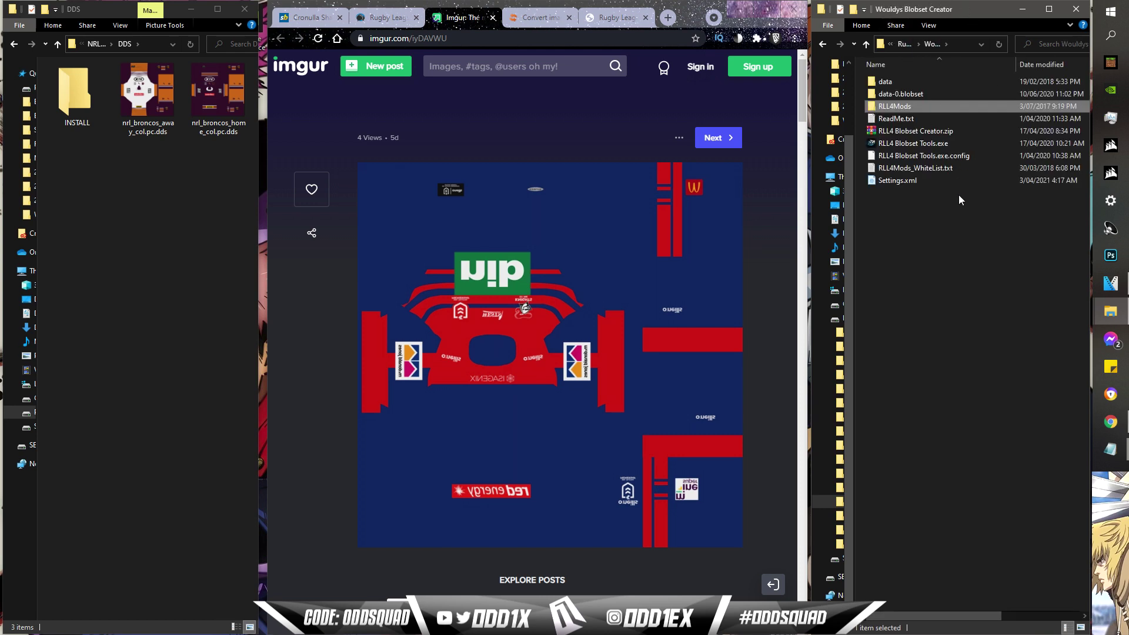
pyautogui.click(931, 143)
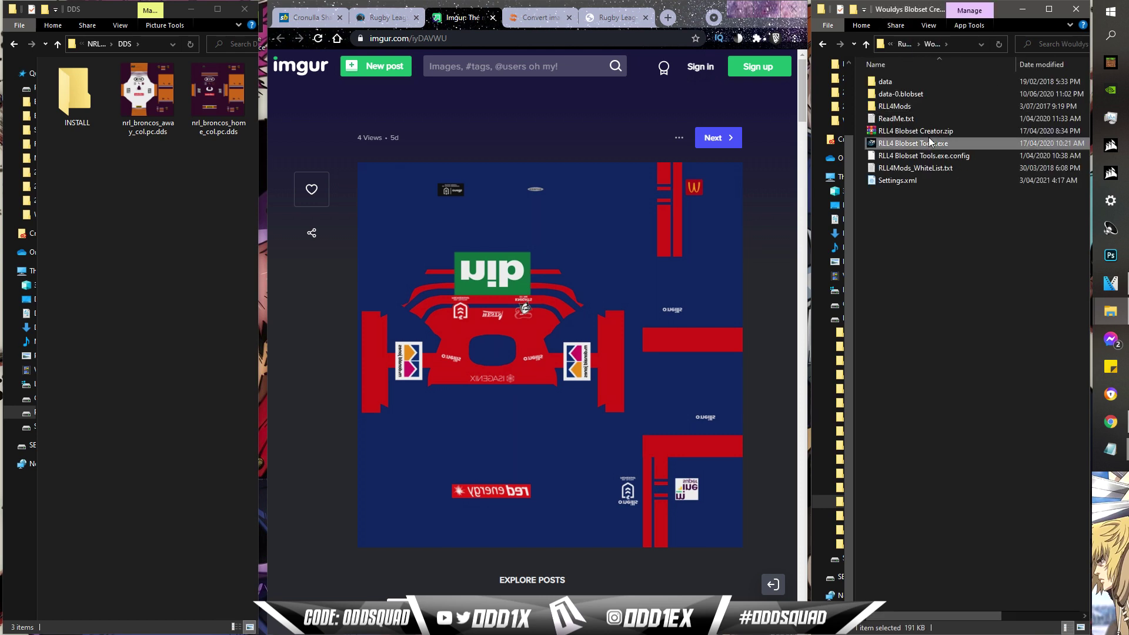
pyautogui.rightClick(971, 142)
# Step: Run RLL4 Blobset Tools as administrator and create a blobset, dismissing the error dialog
pyautogui.click(955, 166)
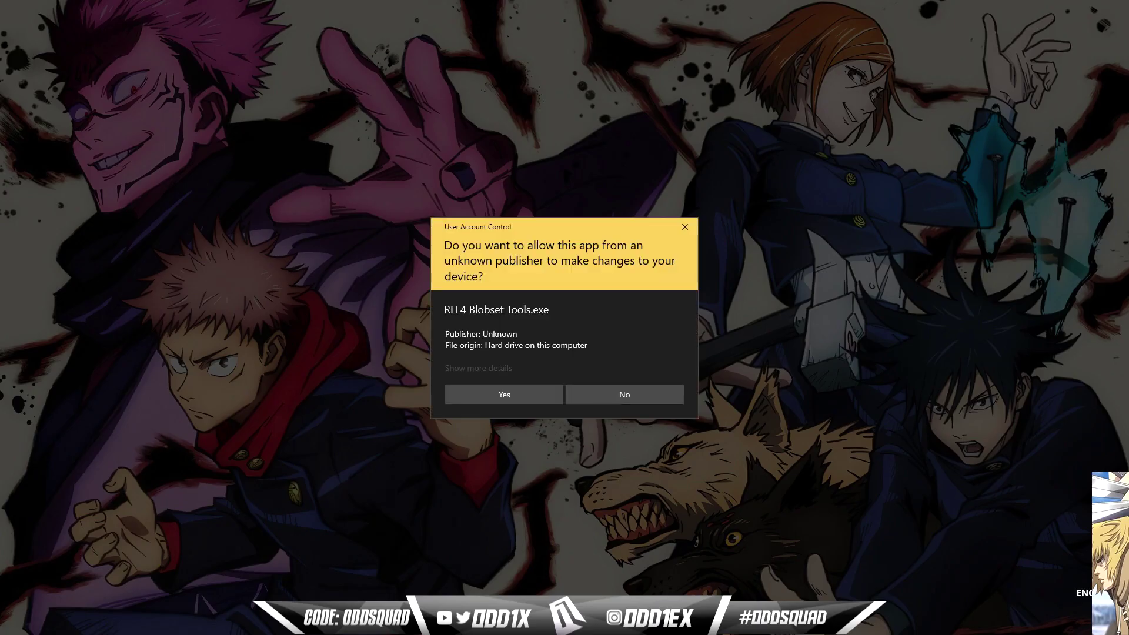
pyautogui.click(528, 401)
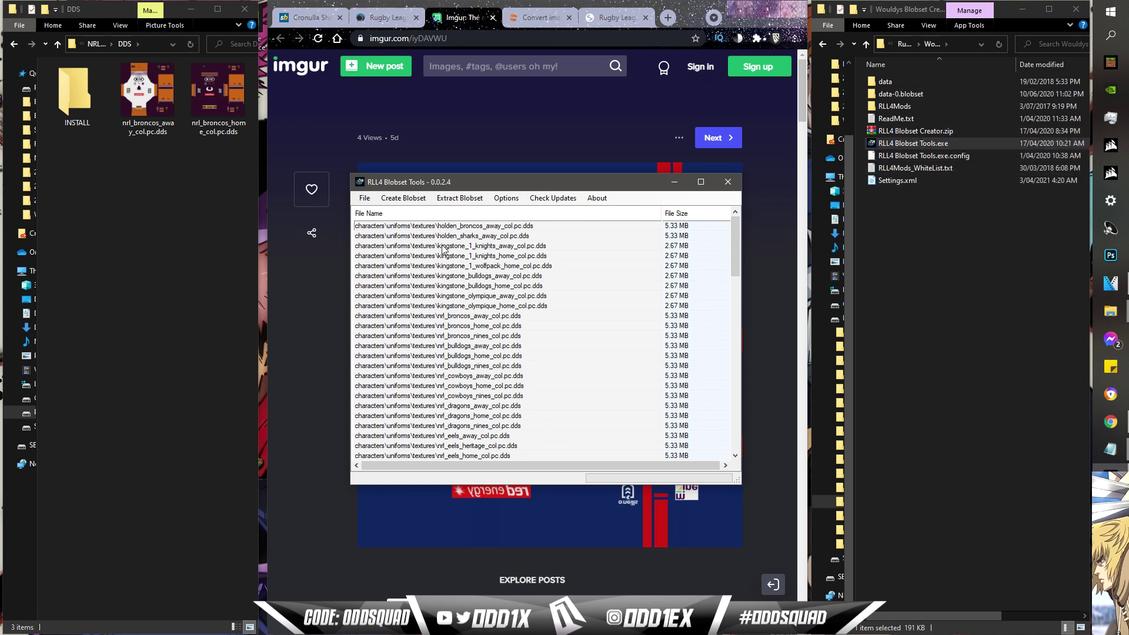
pyautogui.click(417, 199)
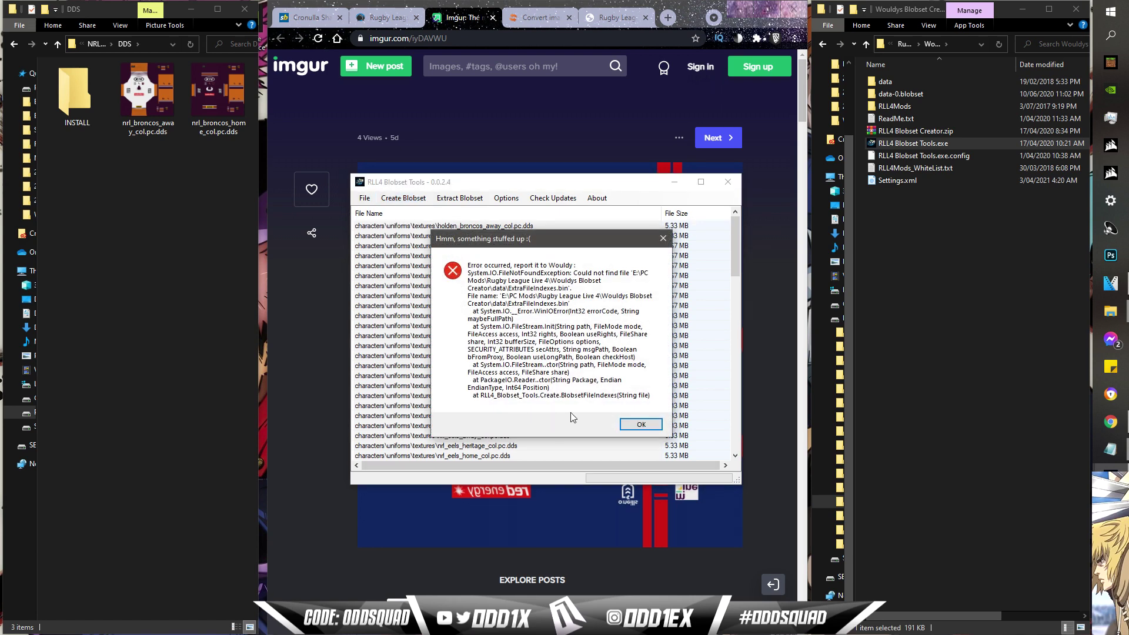
pyautogui.click(630, 426)
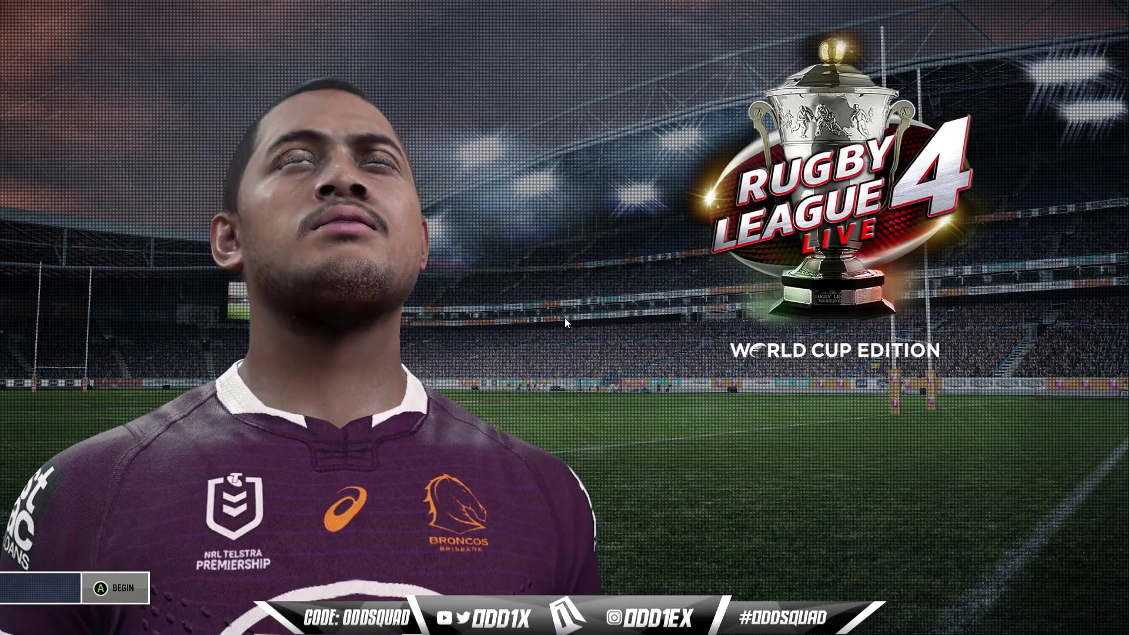
# Step: Start the game from the title screen and open FanHub's Clubs list of NRL sides
pyautogui.press('Return')
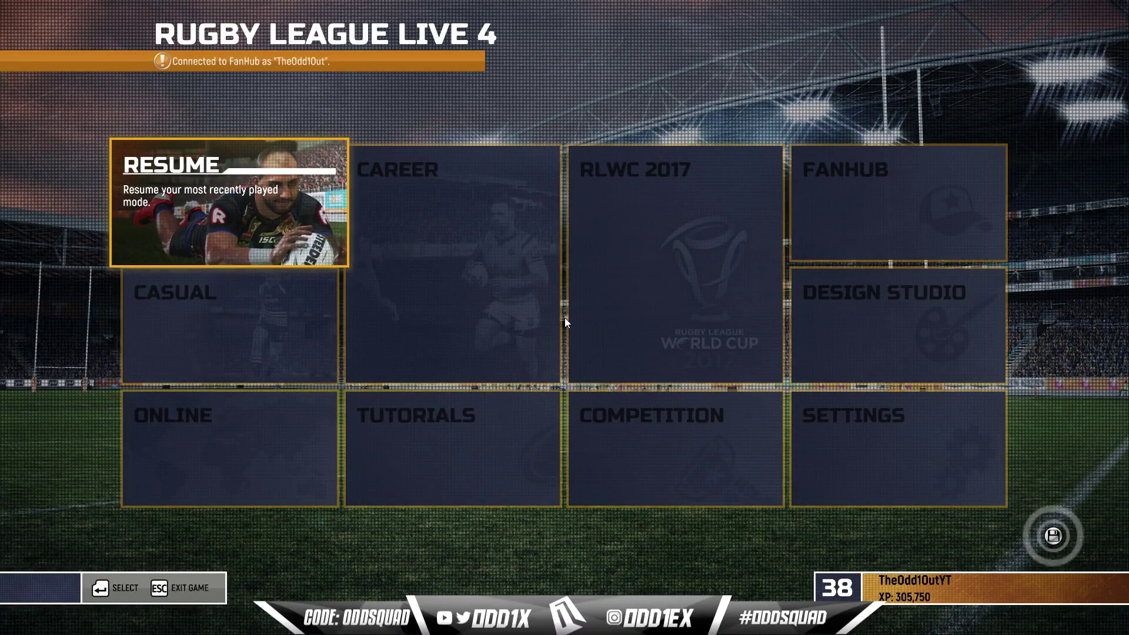
pyautogui.press('Right')
pyautogui.press('Right')
pyautogui.press('Right')
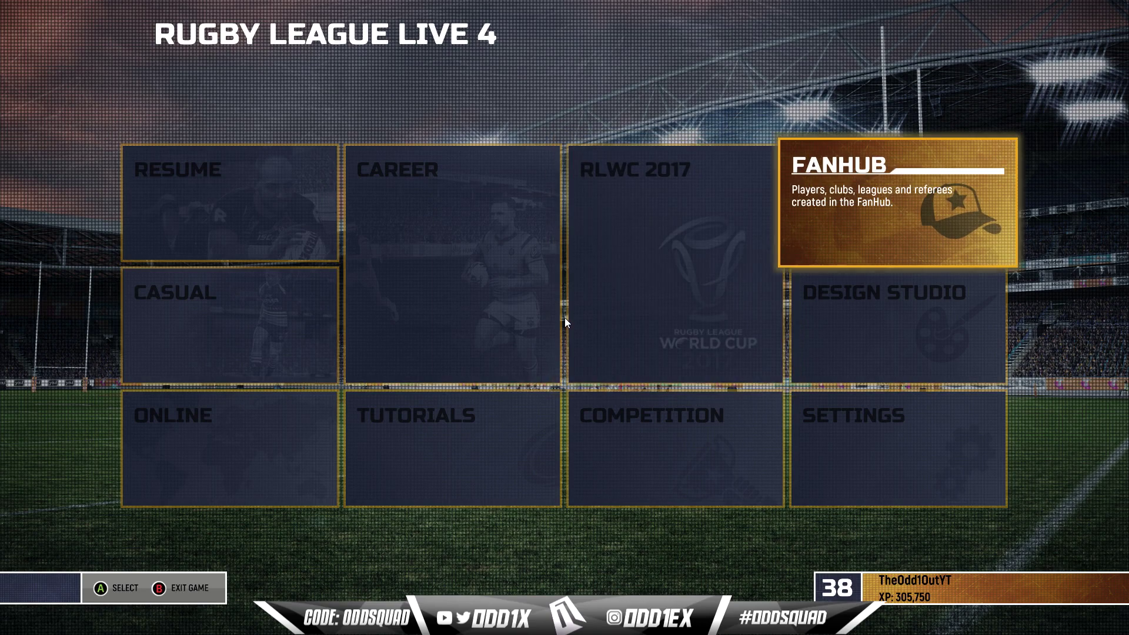
pyautogui.press('Return')
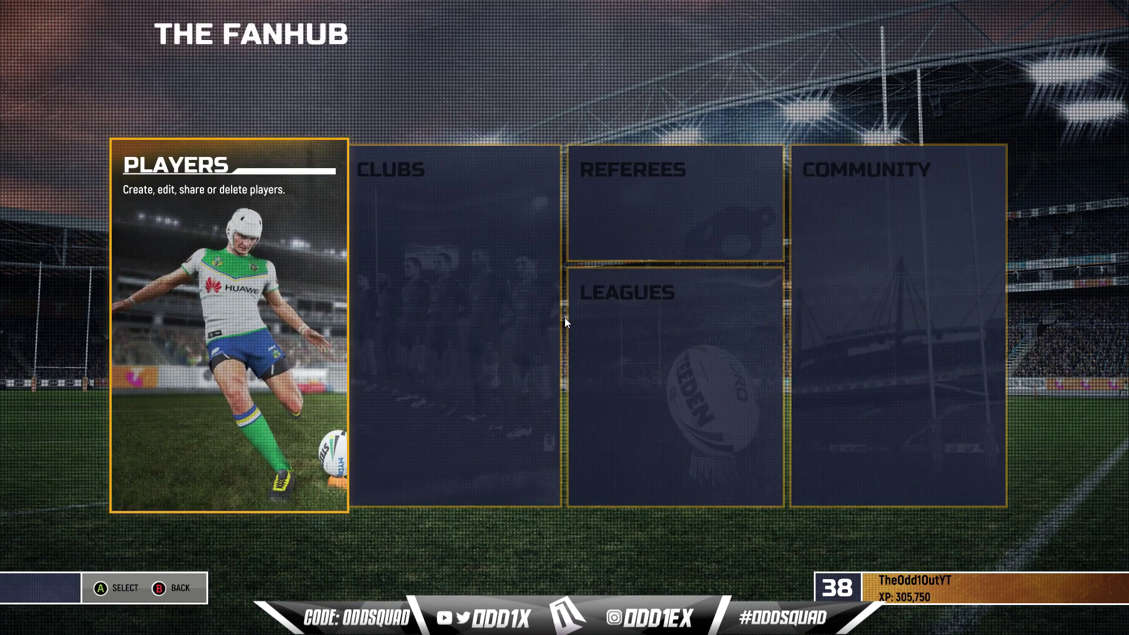
pyautogui.press('Right')
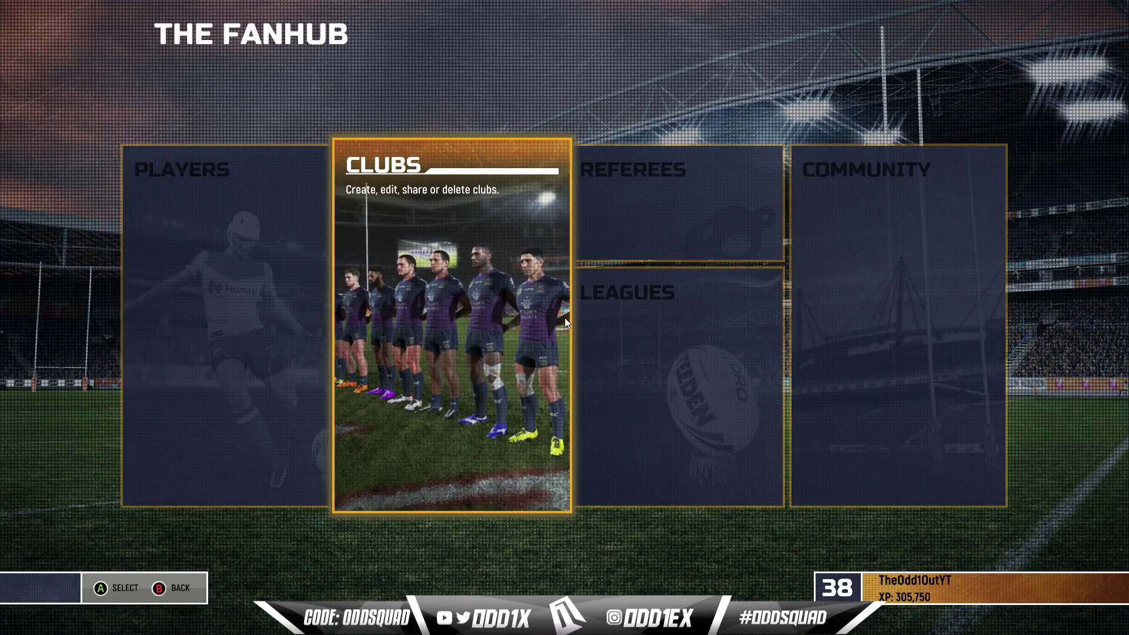
pyautogui.press('Return')
pyautogui.press('Return')
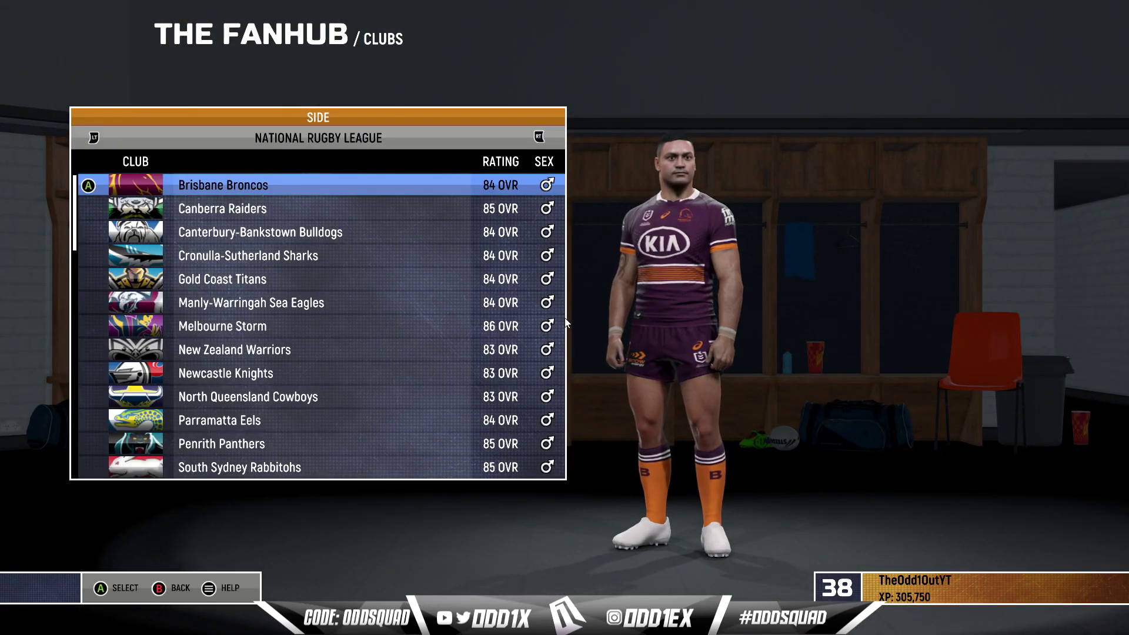
# Step: Flip the league to Holden Cup and back to NRL, then preview kits from Bulldogs to Rabbitohs
pyautogui.press('pagedown')
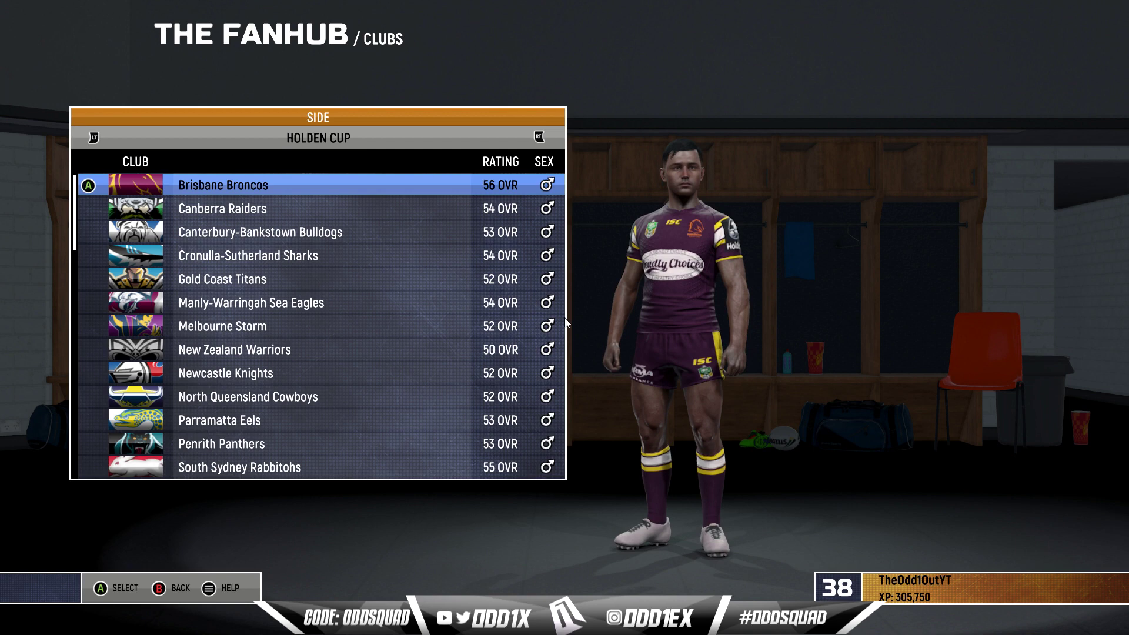
pyautogui.press('pageup')
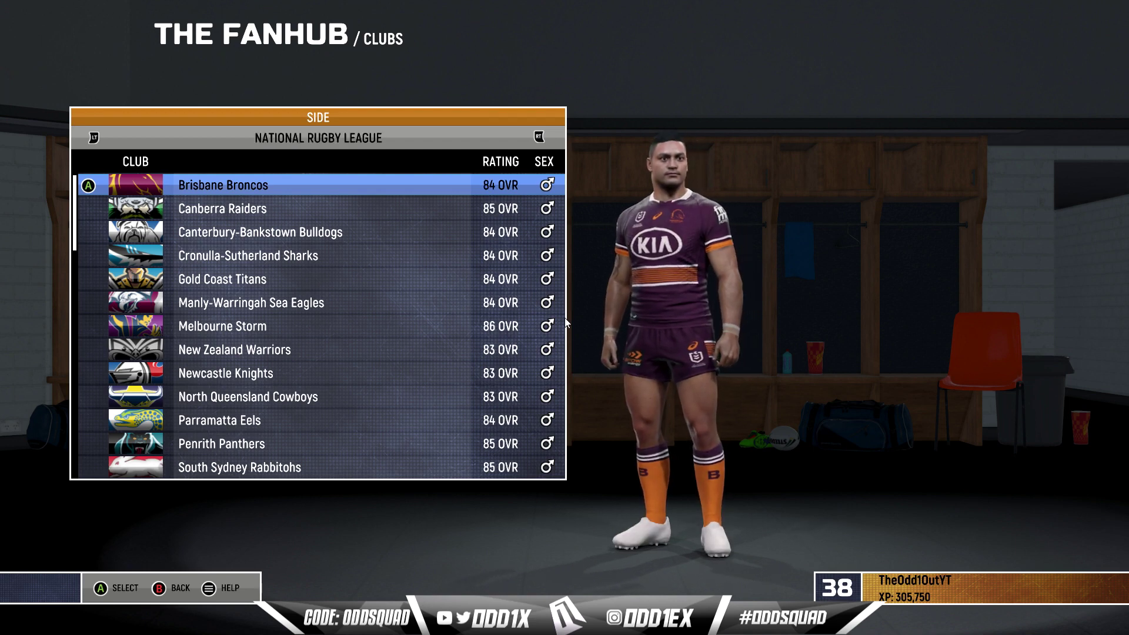
pyautogui.press('Down')
pyautogui.press('Down')
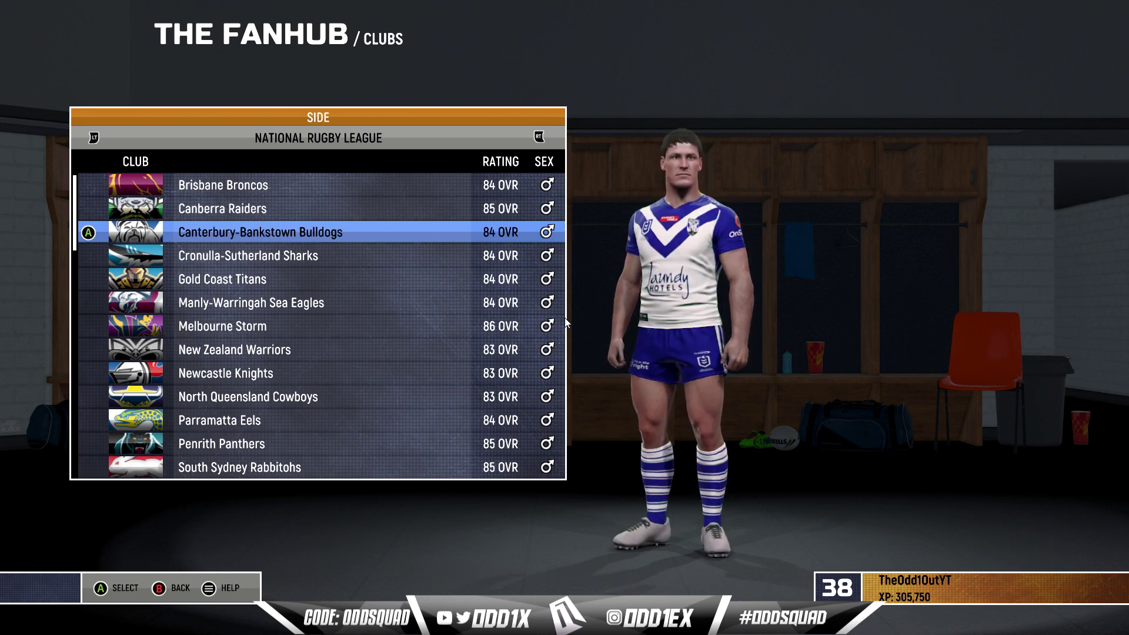
pyautogui.press('Down')
pyautogui.press('Down')
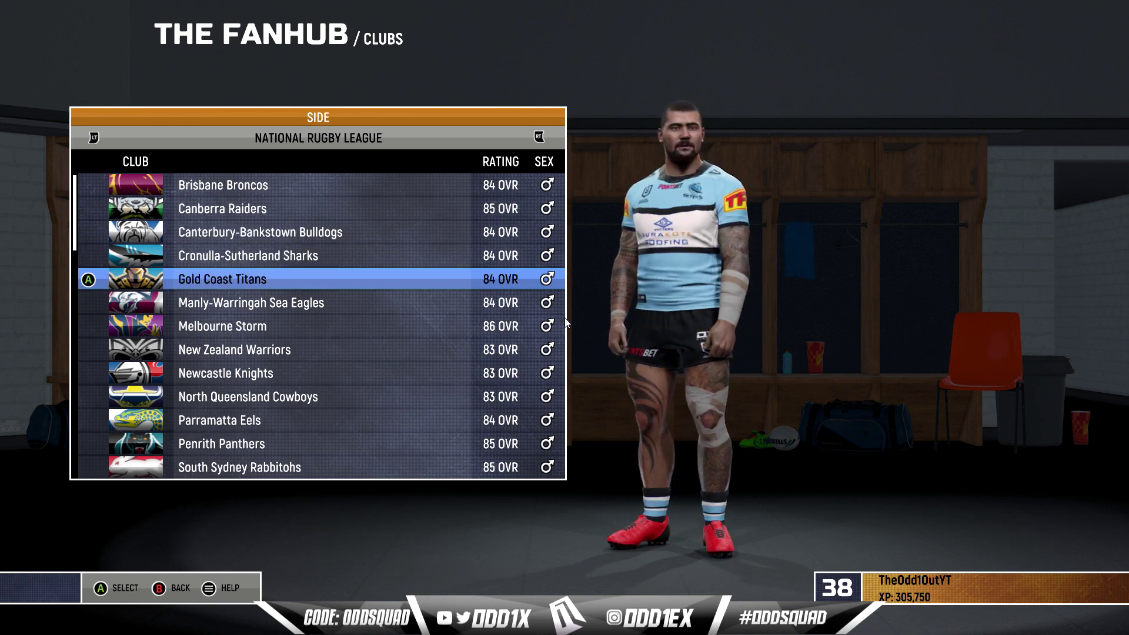
pyautogui.press('Down')
pyautogui.press('Down')
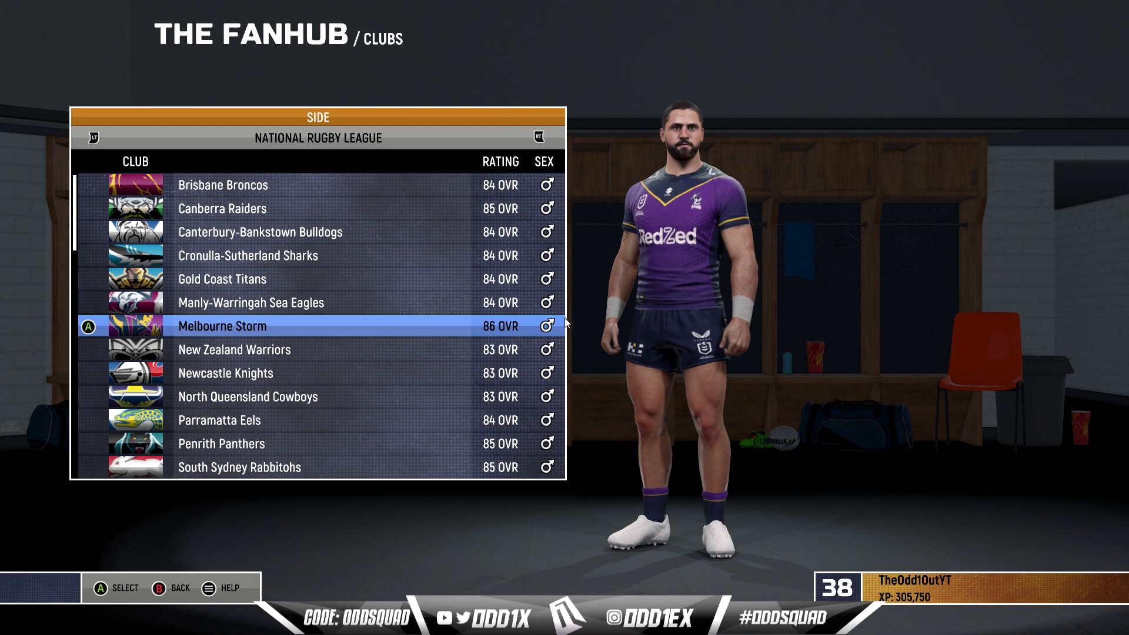
pyautogui.press('Down')
pyautogui.press('Down')
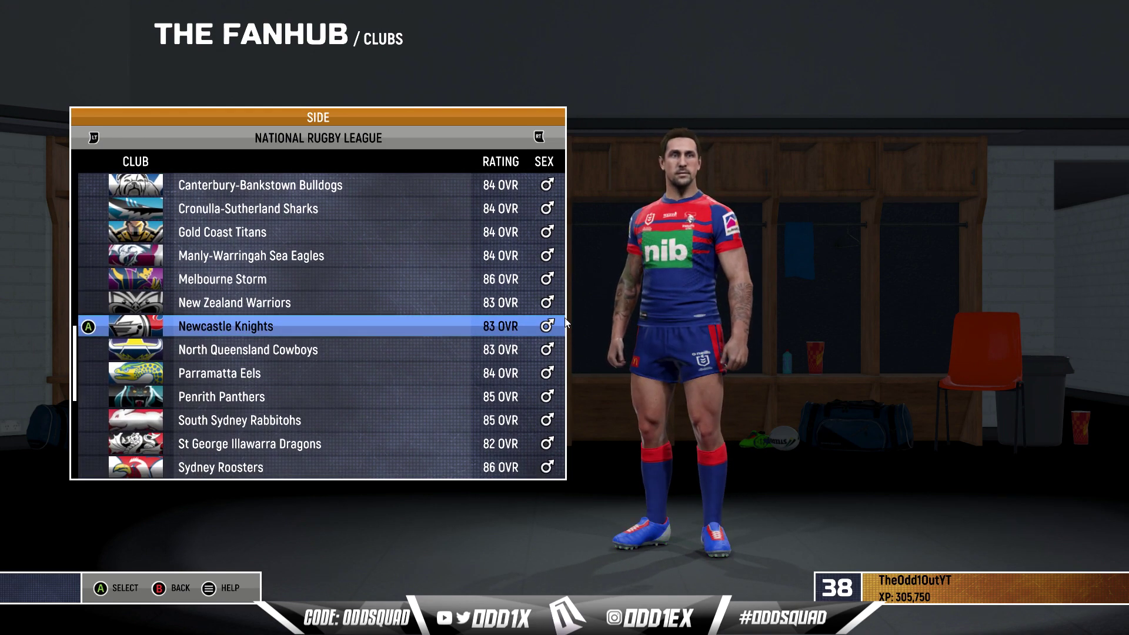
pyautogui.press('Down')
pyautogui.press('Down')
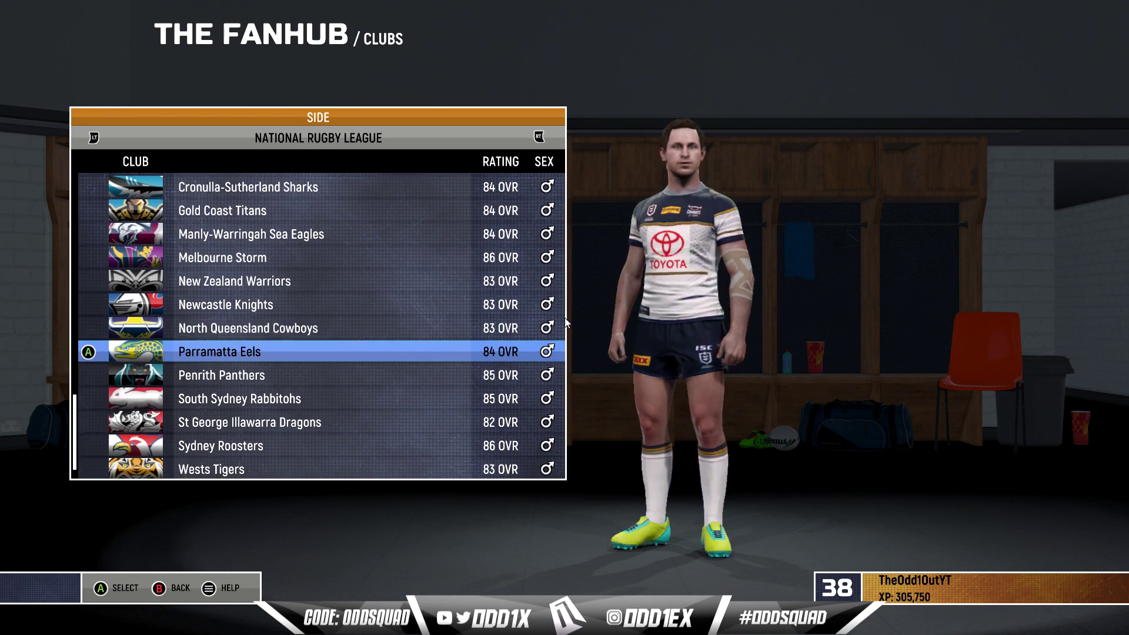
pyautogui.press('Down')
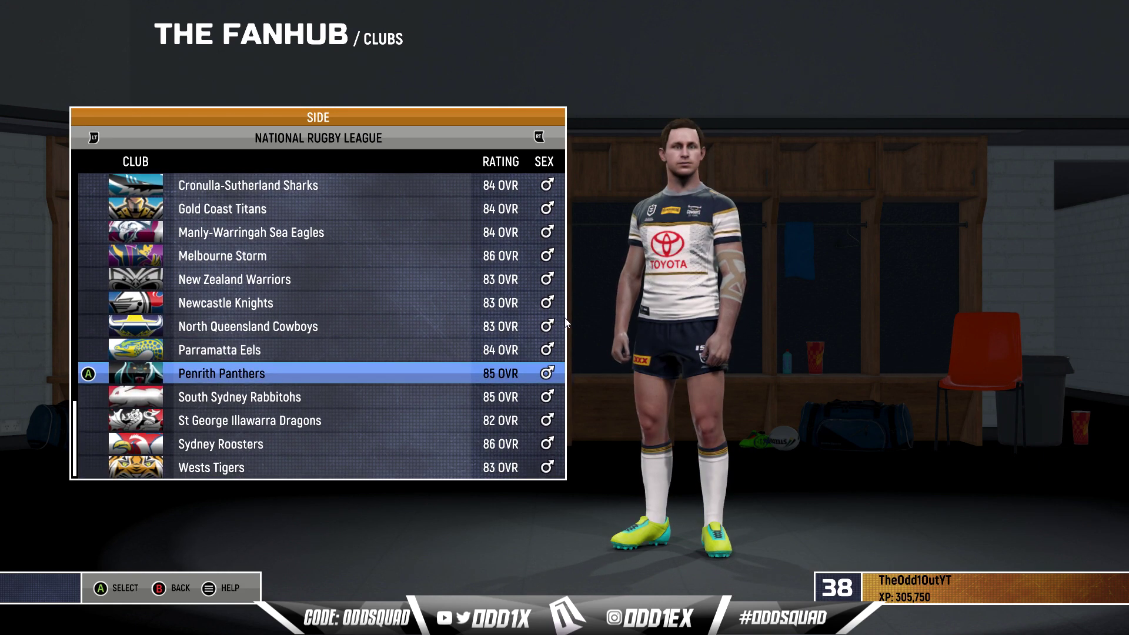
pyautogui.press('Down')
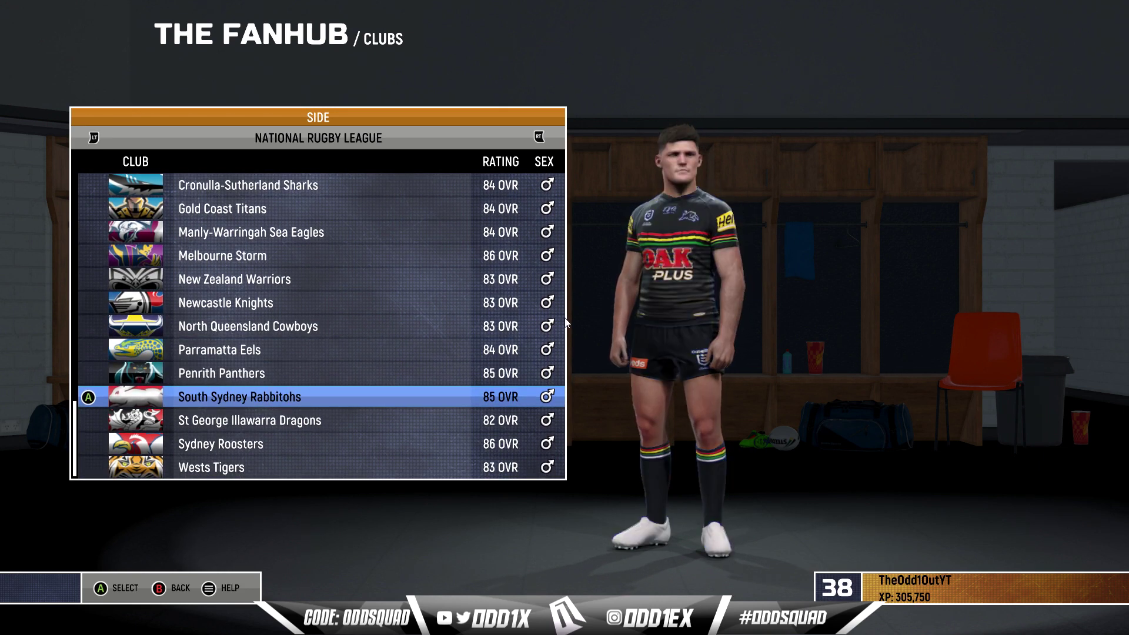